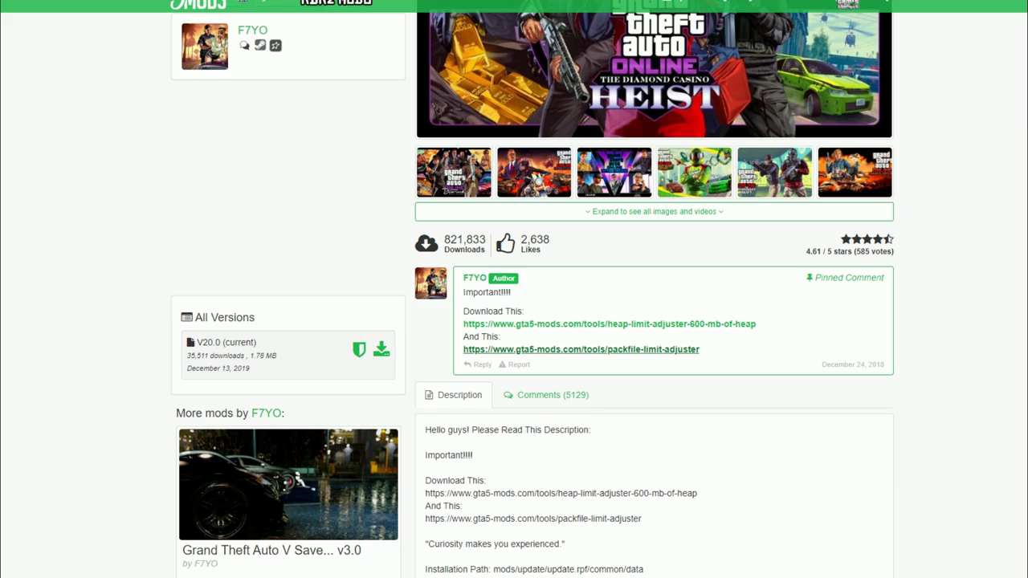
Step: Review the Gameconfig (1.0.1868.0) for Limitless Vehicles page with its required-tool links, and the NativeUI Library 1.9.1 download page
{"action": "scroll", "coordinate": [723, 220], "scroll_direction": "up", "scroll_amount": 5}
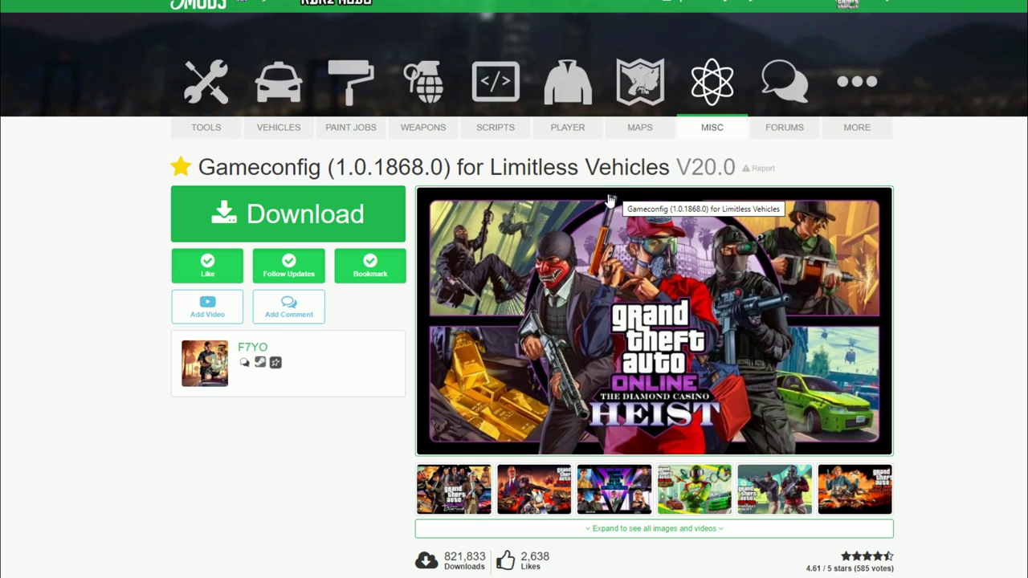
{"action": "scroll", "coordinate": [596, 222], "scroll_direction": "down", "scroll_amount": 3}
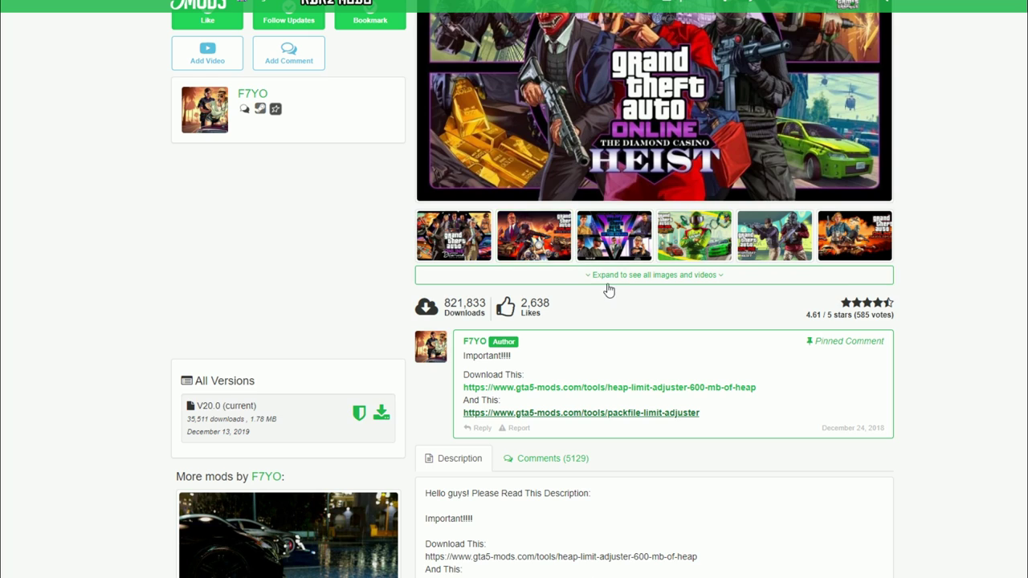
{"action": "scroll", "coordinate": [595, 273], "scroll_direction": "up", "scroll_amount": 3}
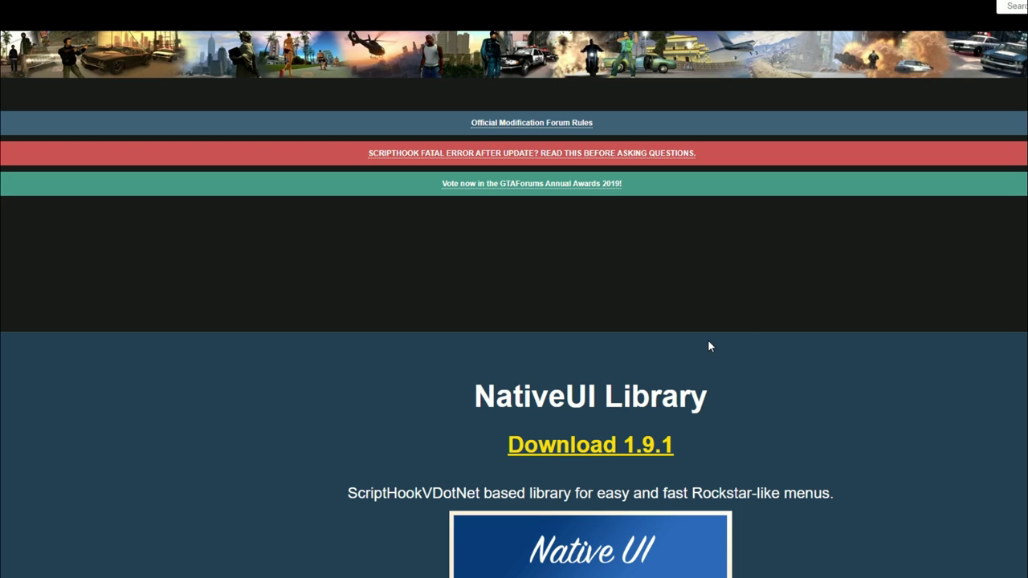
{"action": "scroll", "coordinate": [709, 342], "scroll_direction": "down", "scroll_amount": 3}
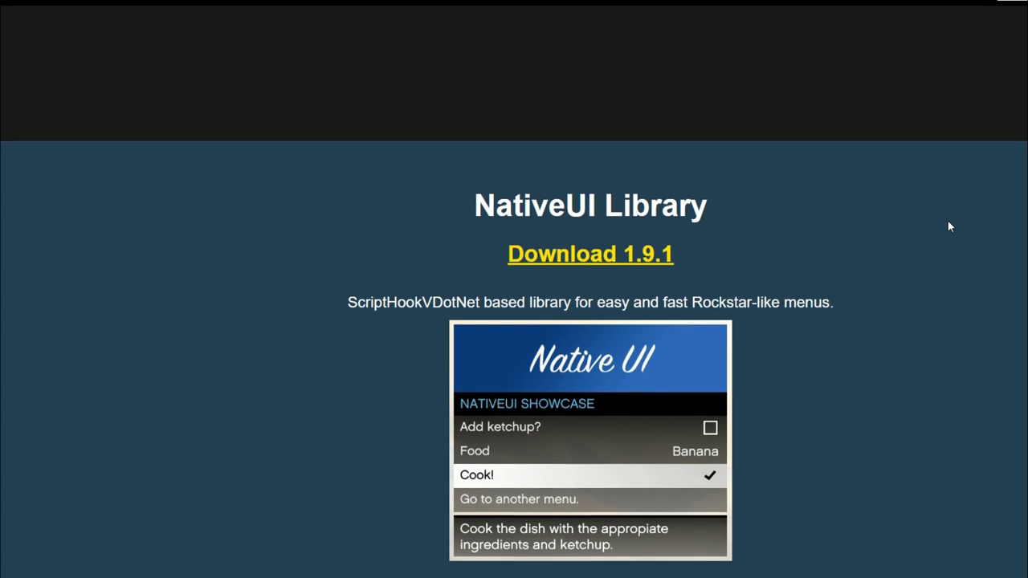
{"action": "scroll", "coordinate": [948, 227], "scroll_direction": "down", "scroll_amount": 1}
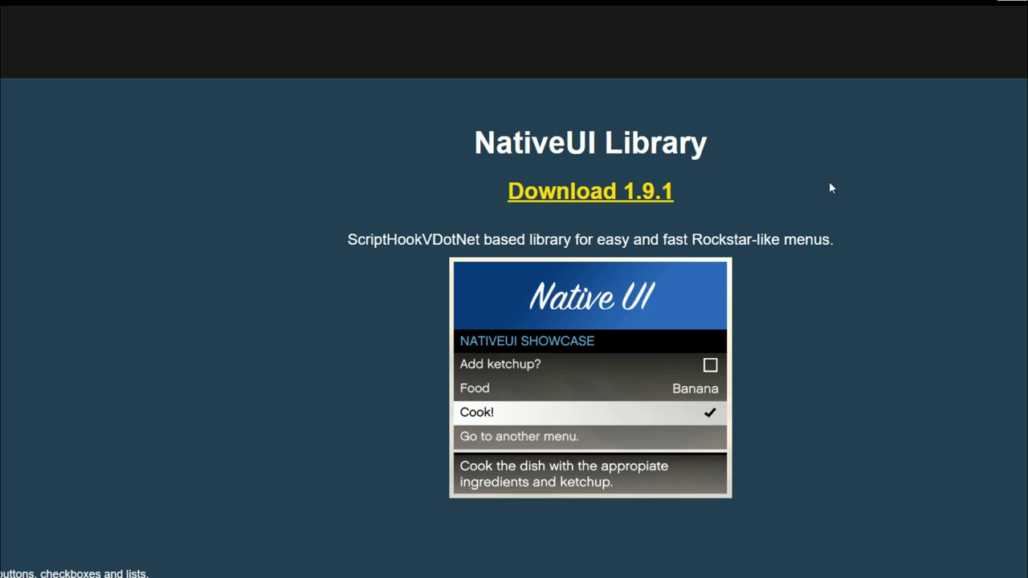
{"action": "scroll", "coordinate": [910, 285], "scroll_direction": "up", "scroll_amount": 4}
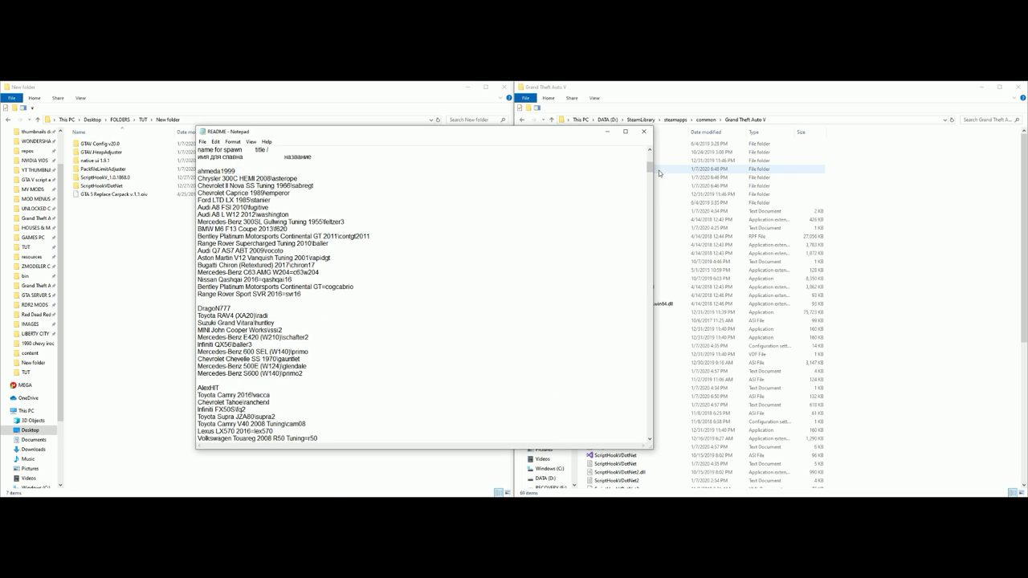
Step: Read the README's installation instructions, in-game controls, source links and the beginning of the cars list
{"action": "scroll", "coordinate": [649, 166], "scroll_direction": "up", "scroll_amount": 10}
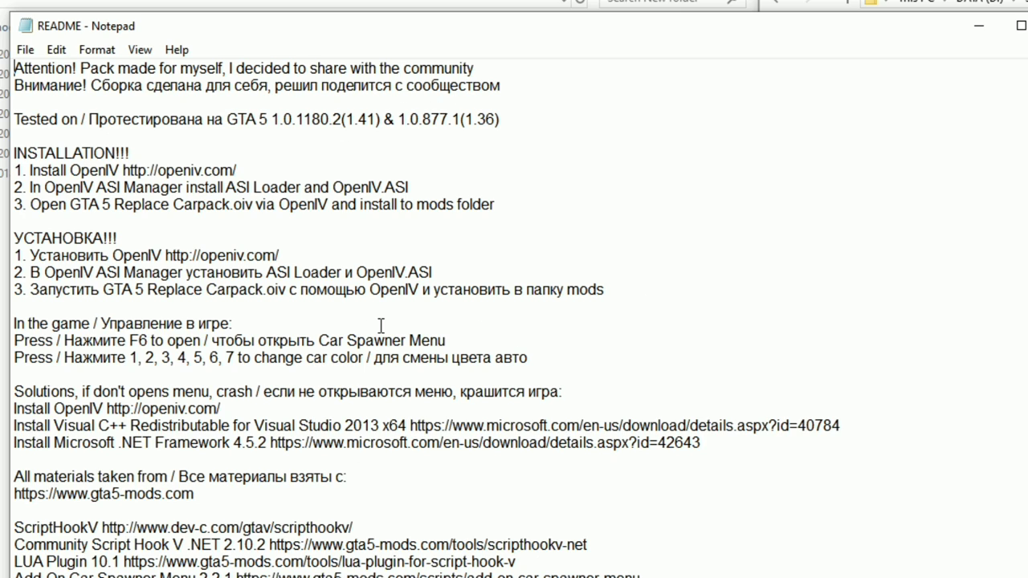
{"action": "scroll", "coordinate": [321, 298], "scroll_direction": "down", "scroll_amount": 8}
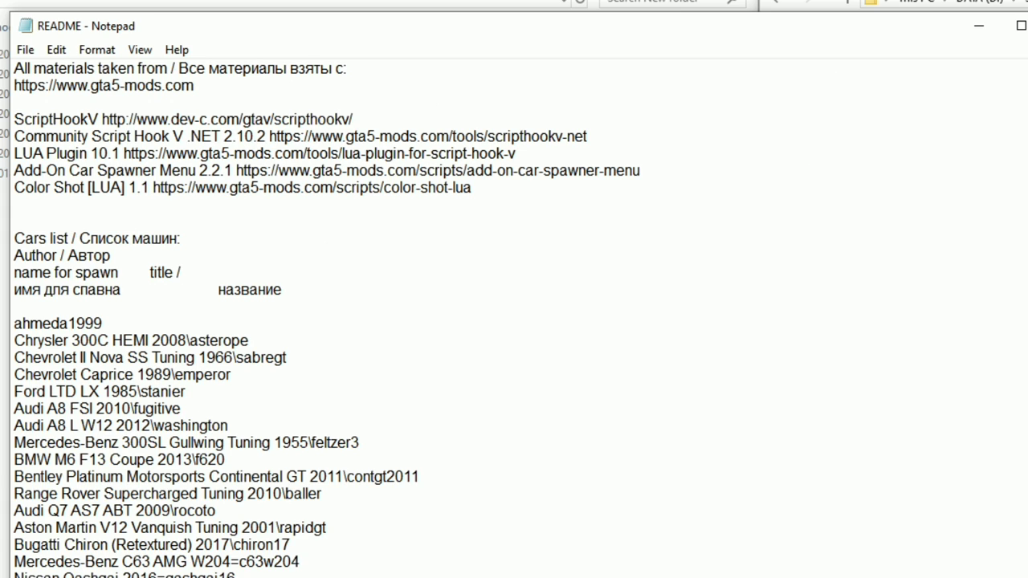
{"action": "scroll", "coordinate": [321, 321], "scroll_direction": "down", "scroll_amount": 8}
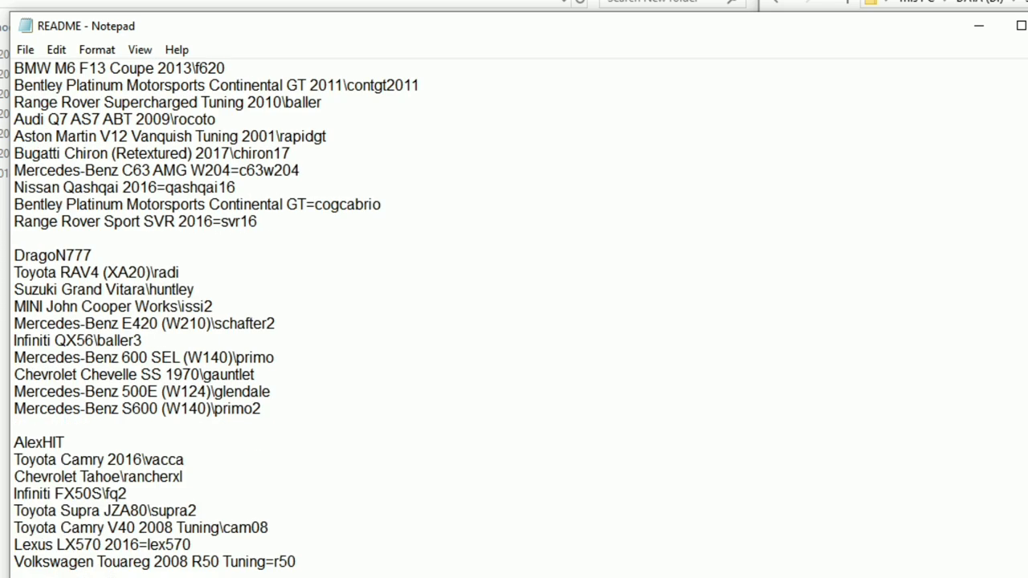
{"action": "scroll", "coordinate": [244, 194], "scroll_direction": "up", "scroll_amount": 7}
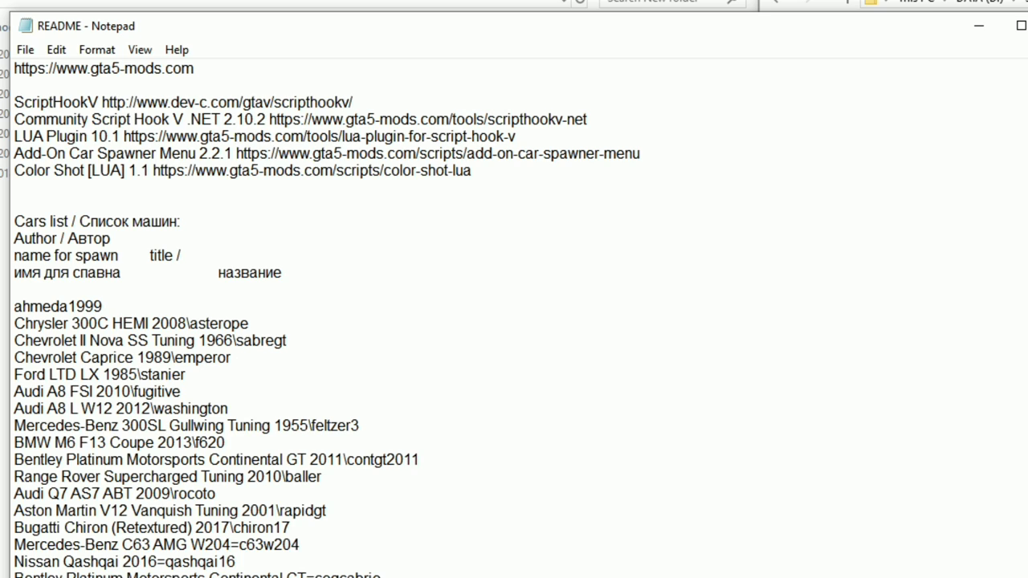
{"action": "scroll", "coordinate": [712, 403], "scroll_direction": "up", "scroll_amount": 1}
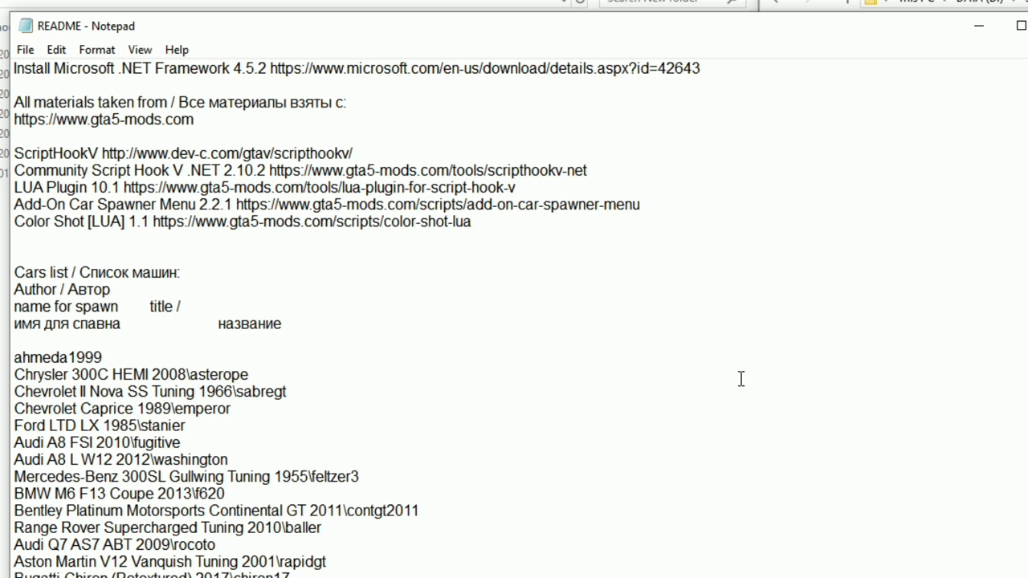
{"action": "scroll", "coordinate": [741, 379], "scroll_direction": "down", "scroll_amount": 1}
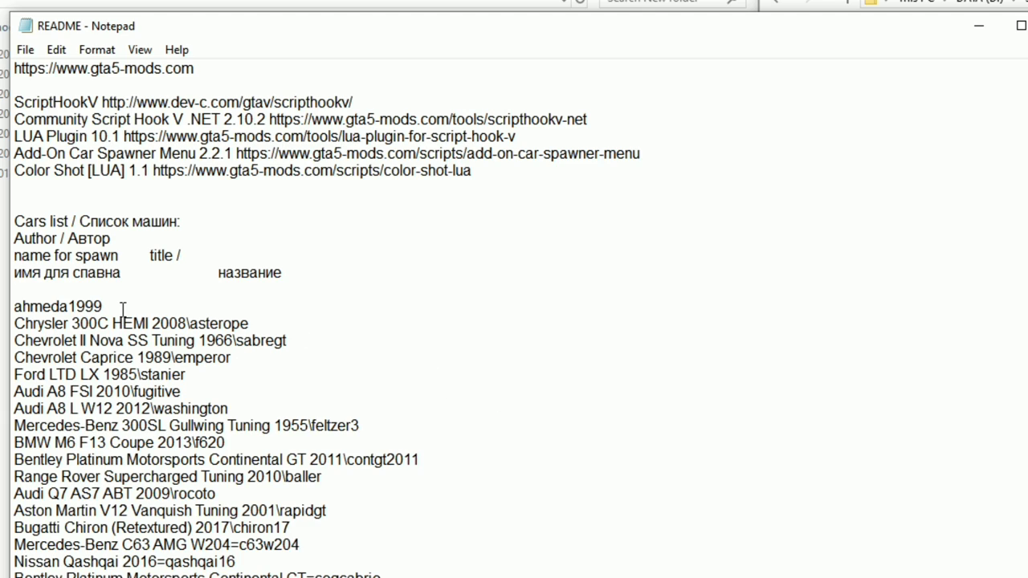
Step: Highlight the first two author names in the README's cars list and examine the spawn names grouped under them
{"action": "left_click_drag", "start_coordinate": [106, 306], "coordinate": [13, 306]}
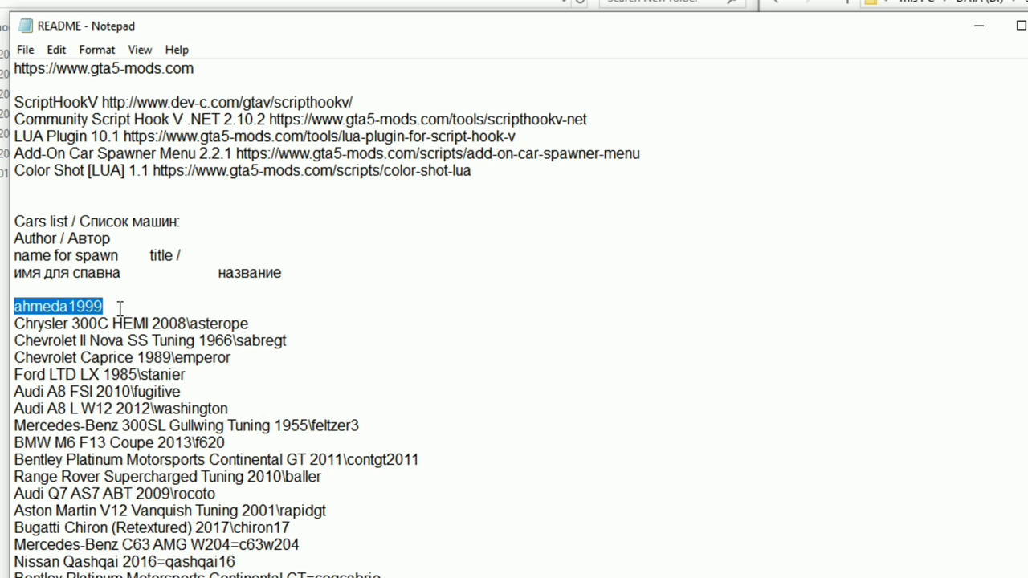
{"action": "scroll", "coordinate": [486, 378], "scroll_direction": "down", "scroll_amount": 8}
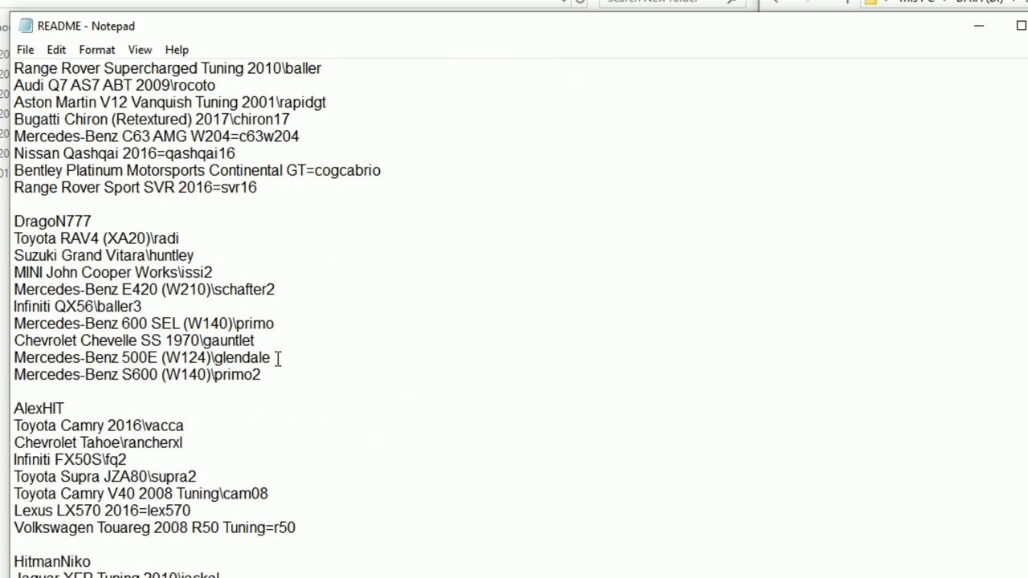
{"action": "scroll", "coordinate": [358, 396], "scroll_direction": "up", "scroll_amount": 1}
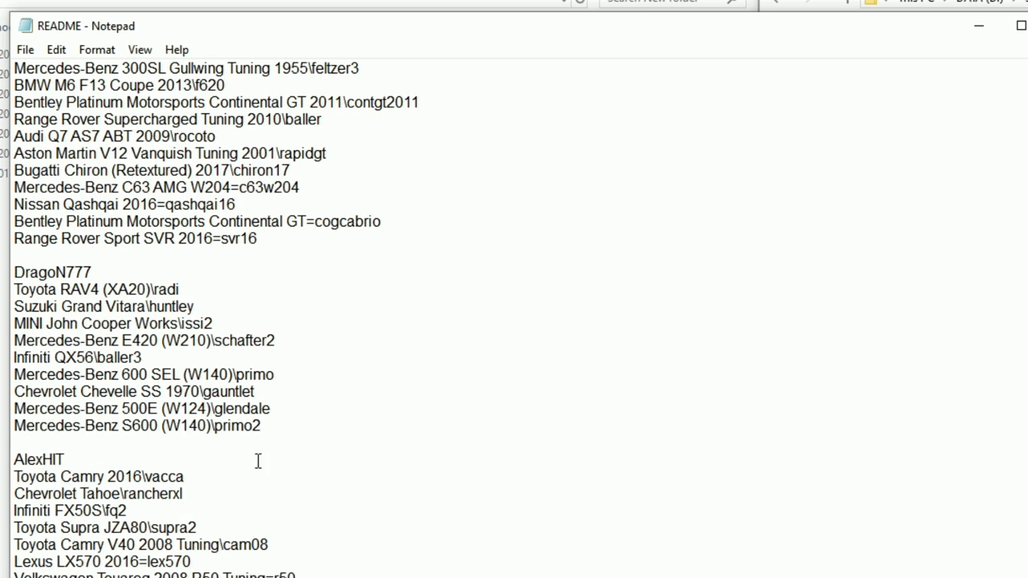
{"action": "left_click_drag", "start_coordinate": [98, 273], "coordinate": [12, 272]}
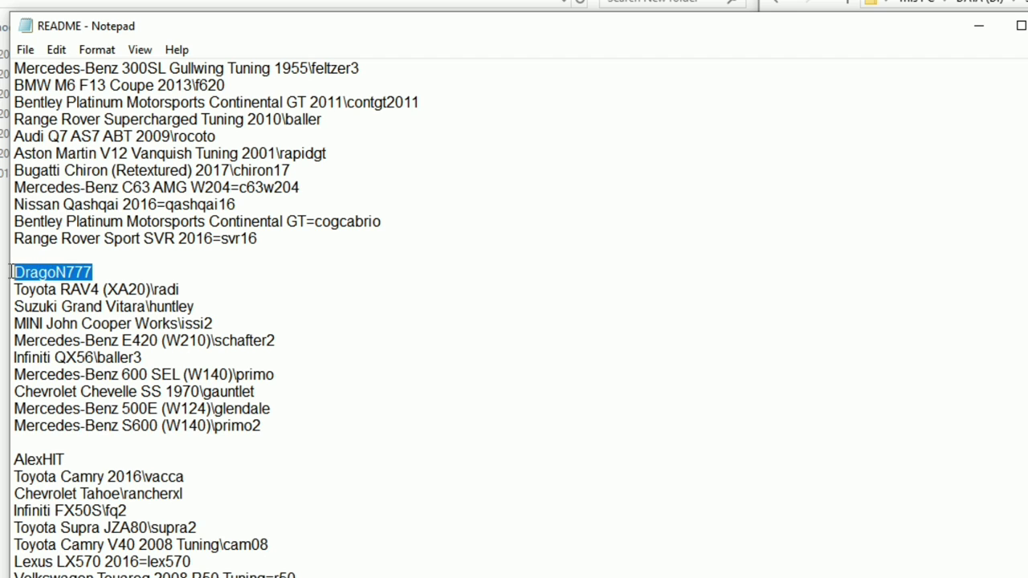
{"action": "scroll", "coordinate": [260, 244], "scroll_direction": "up", "scroll_amount": 1}
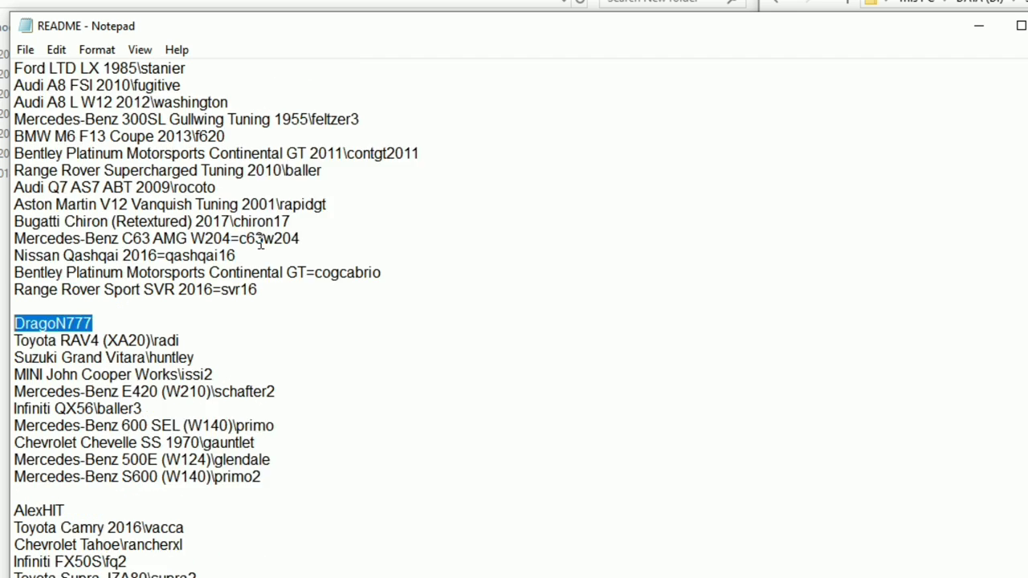
{"action": "scroll", "coordinate": [257, 233], "scroll_direction": "up", "scroll_amount": 2}
{"action": "scroll", "coordinate": [270, 358], "scroll_direction": "down", "scroll_amount": 3}
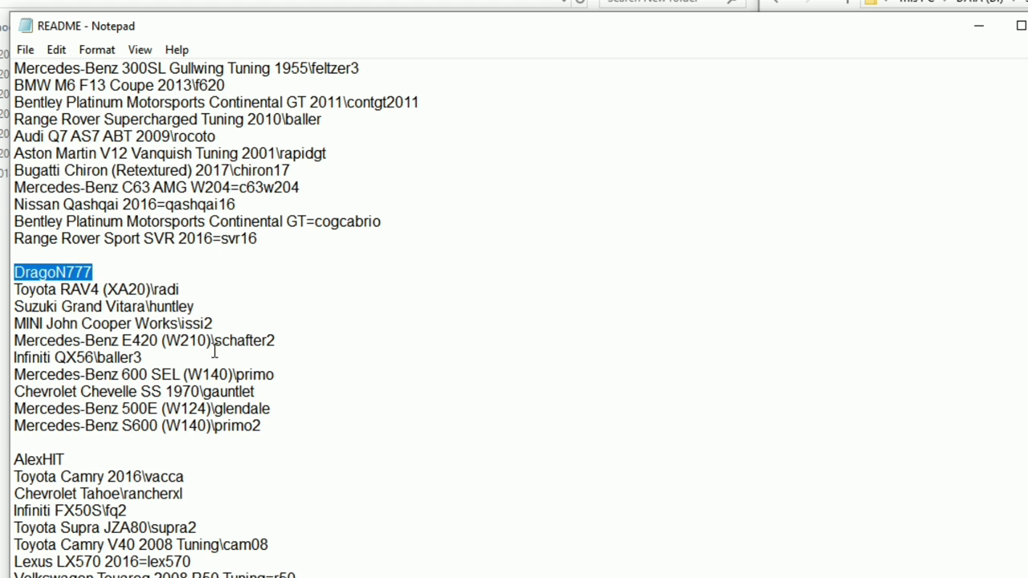
Step: Browse through the remaining authors and cars in the README, and close the file
{"action": "scroll", "coordinate": [215, 350], "scroll_direction": "down", "scroll_amount": 18}
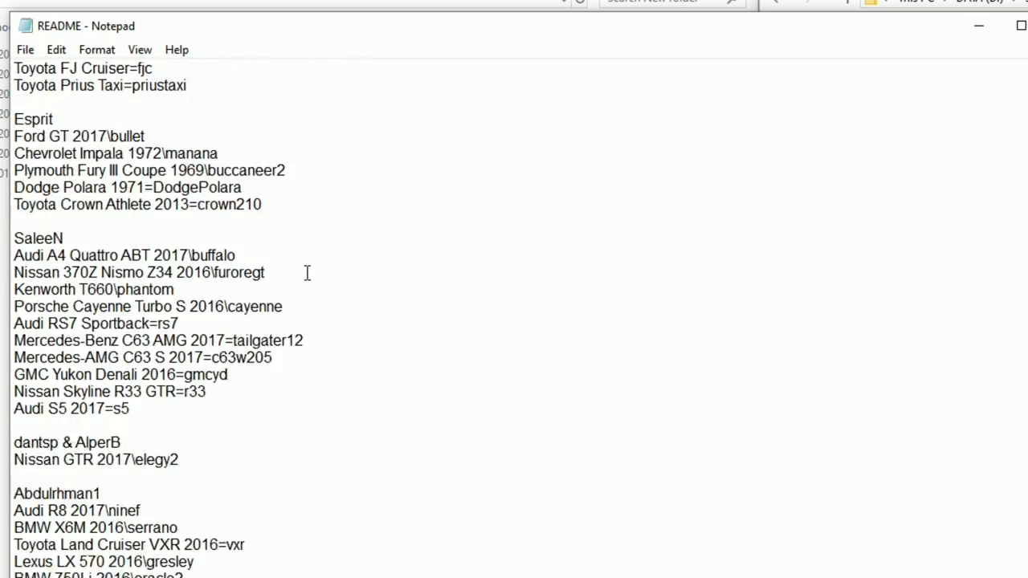
{"action": "scroll", "coordinate": [307, 273], "scroll_direction": "down", "scroll_amount": 20}
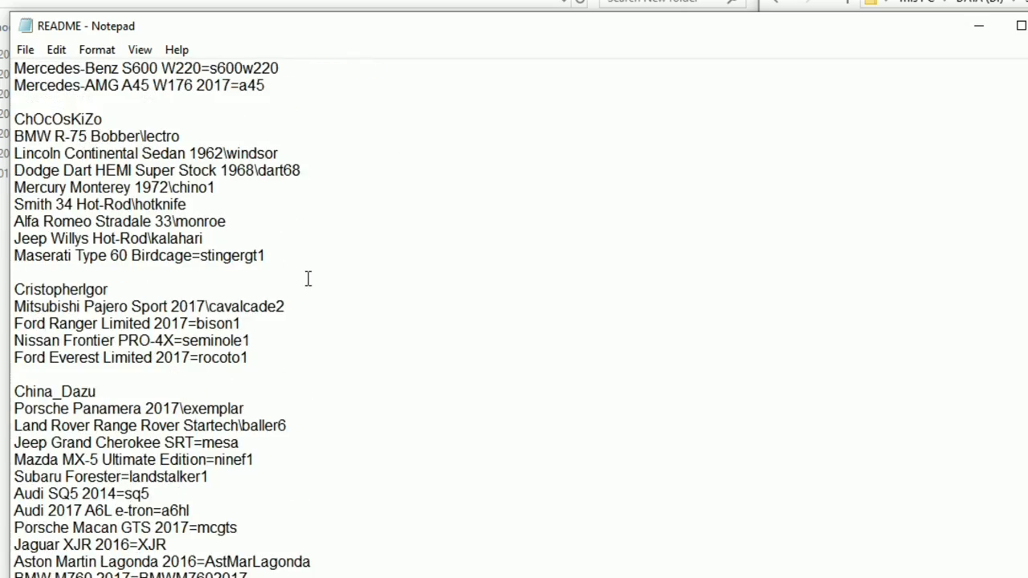
{"action": "scroll", "coordinate": [307, 278], "scroll_direction": "down", "scroll_amount": 20}
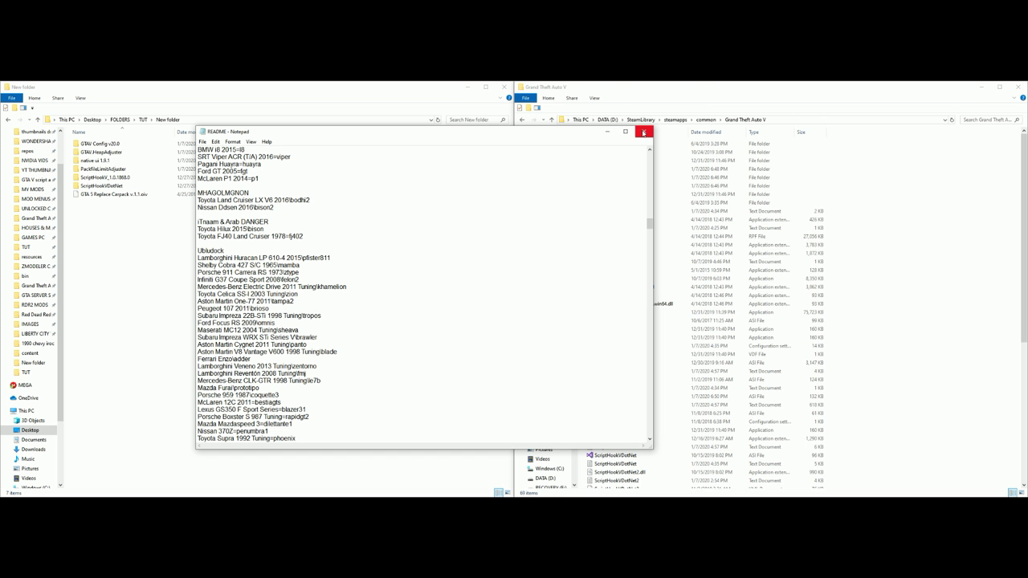
{"action": "left_click", "coordinate": [643, 133]}
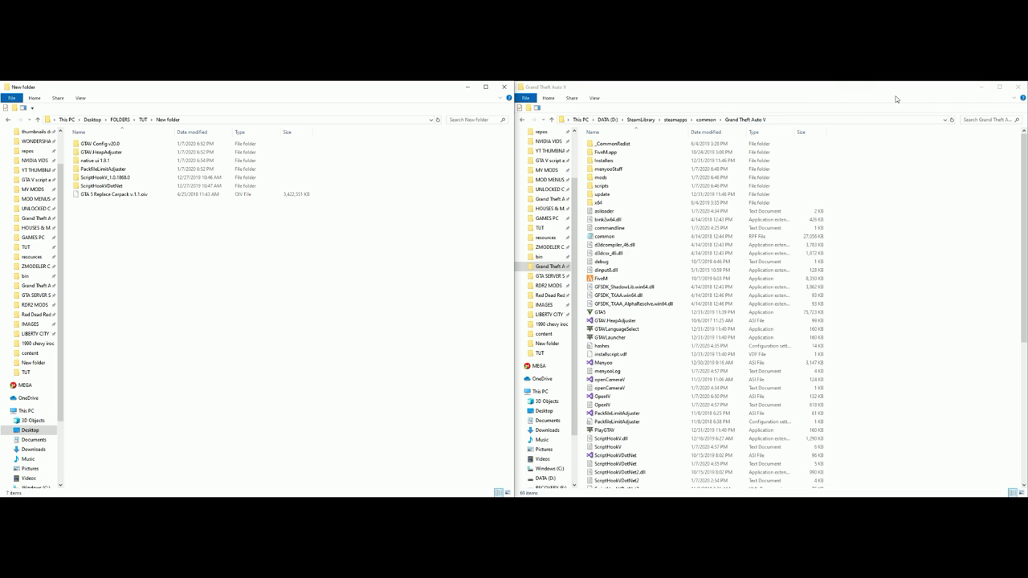
Step: Restore the New folder window beside the Grand Theft Auto V directory, and check the game's mods folder and the scripts entry
{"action": "left_click", "coordinate": [982, 87]}
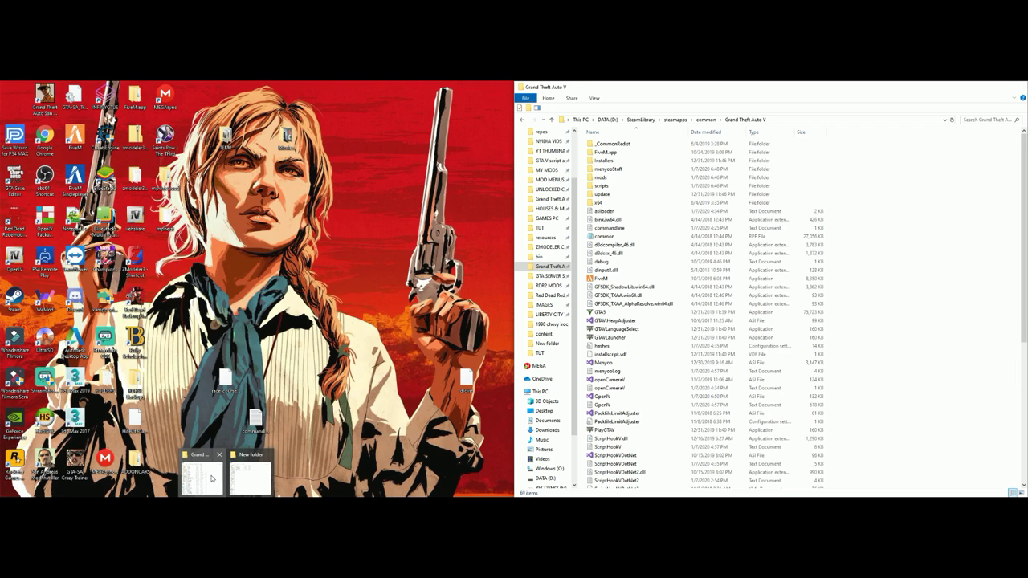
{"action": "left_click", "coordinate": [249, 470]}
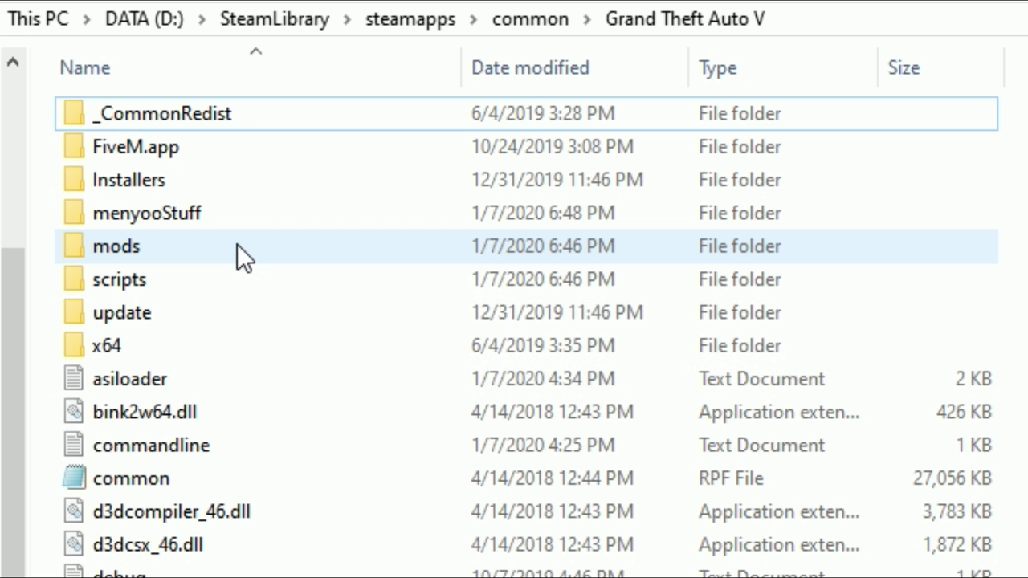
{"action": "left_click", "coordinate": [631, 176]}
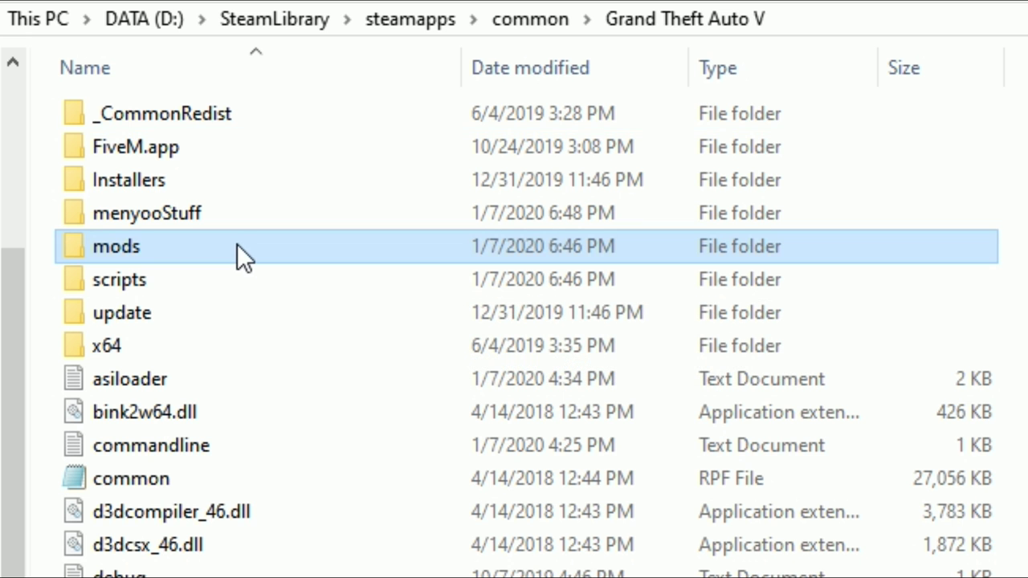
{"action": "double_click", "coordinate": [162, 248]}
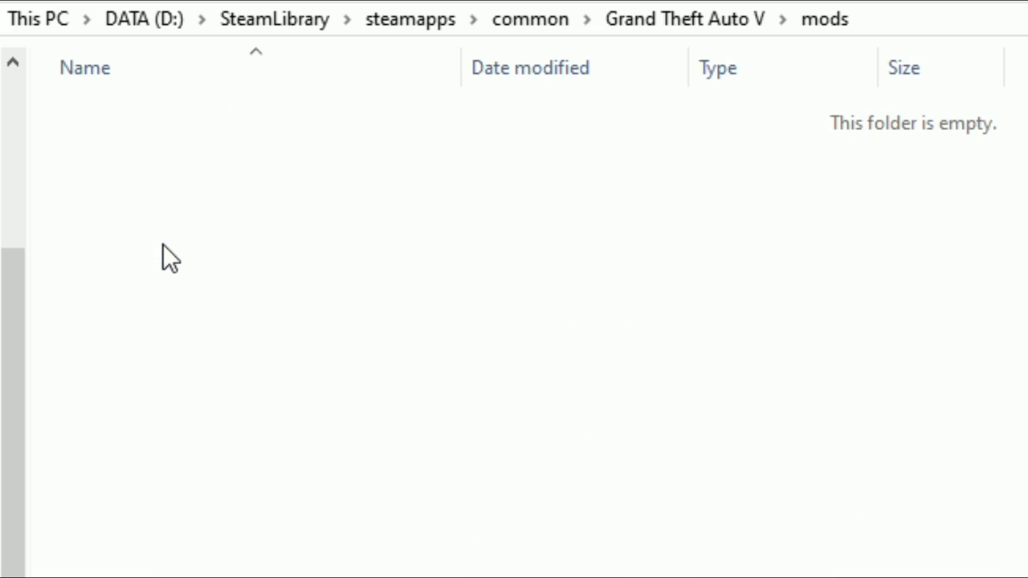
{"action": "key", "text": "alt+Left"}
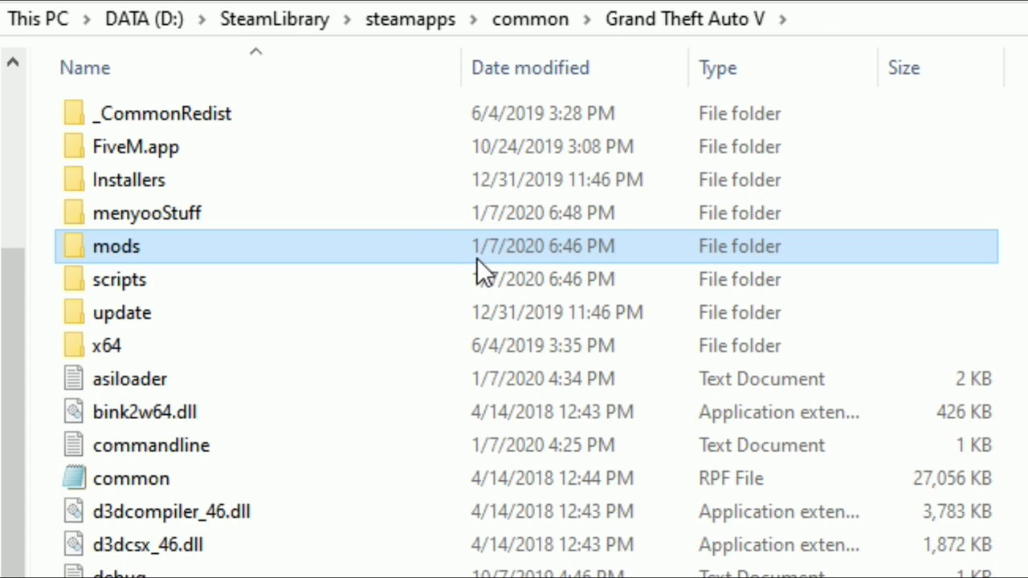
{"action": "left_click", "coordinate": [193, 277]}
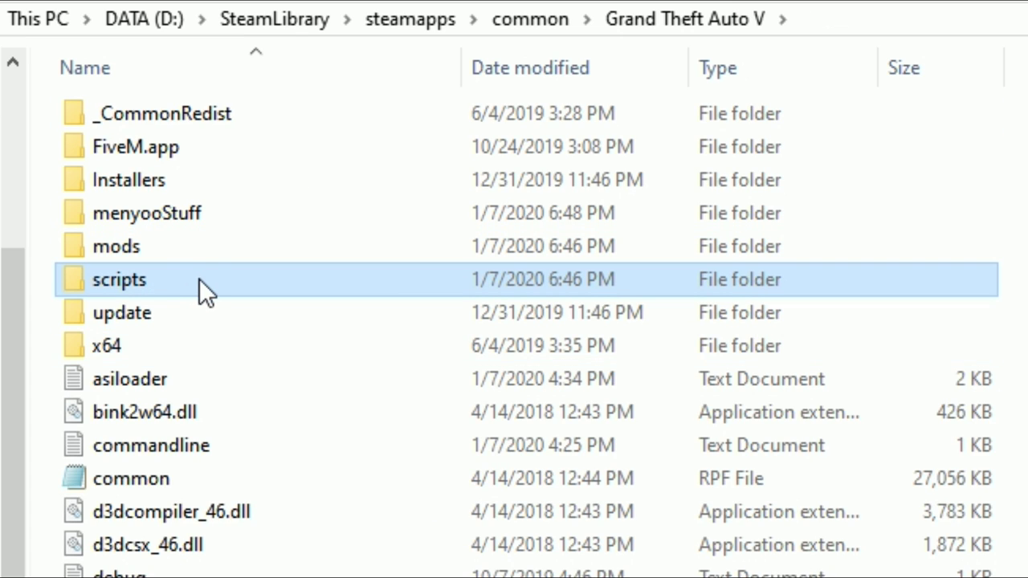
{"action": "double_click", "coordinate": [186, 242]}
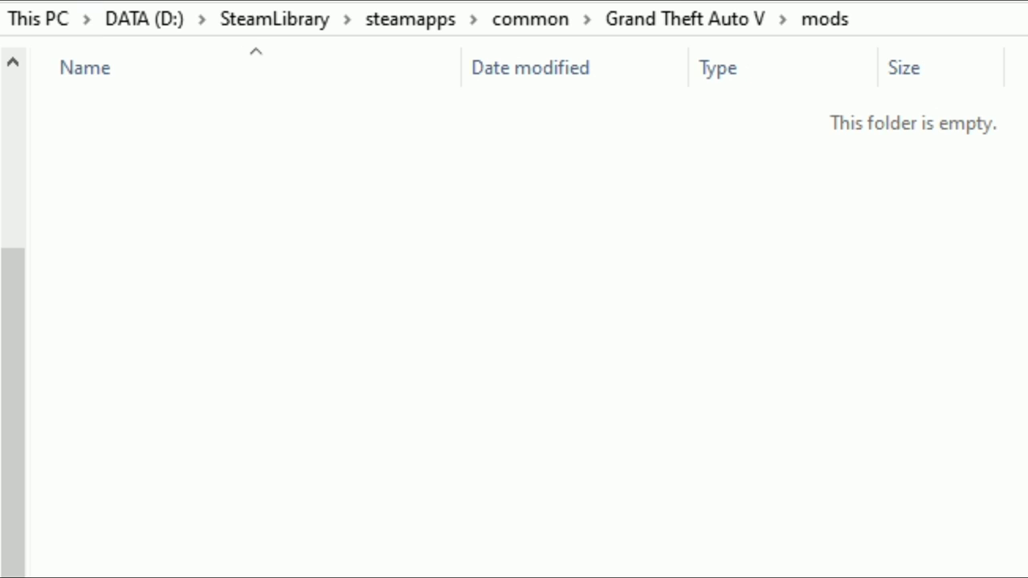
{"action": "key", "text": "alt+Left"}
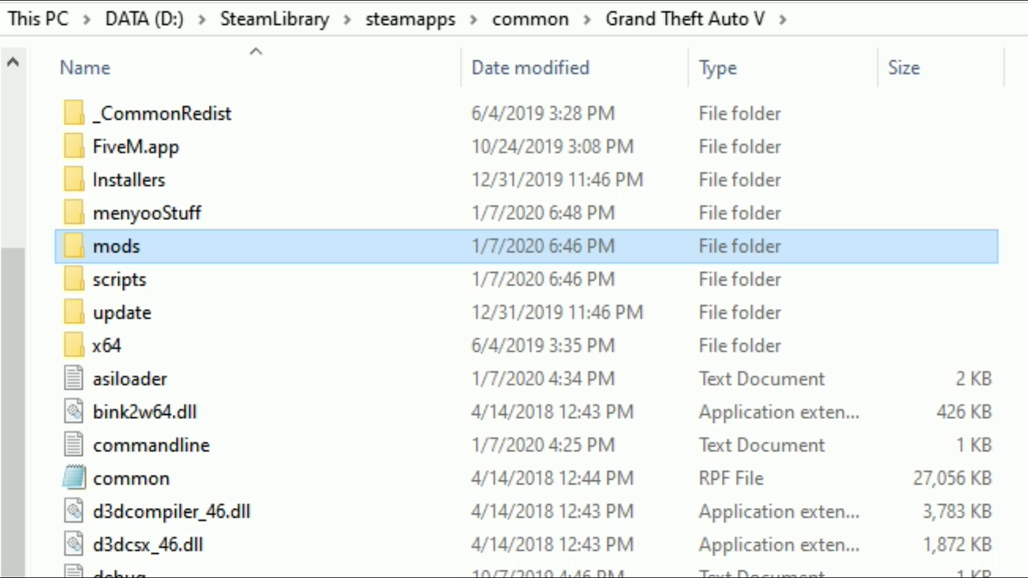
{"action": "key", "text": "Down"}
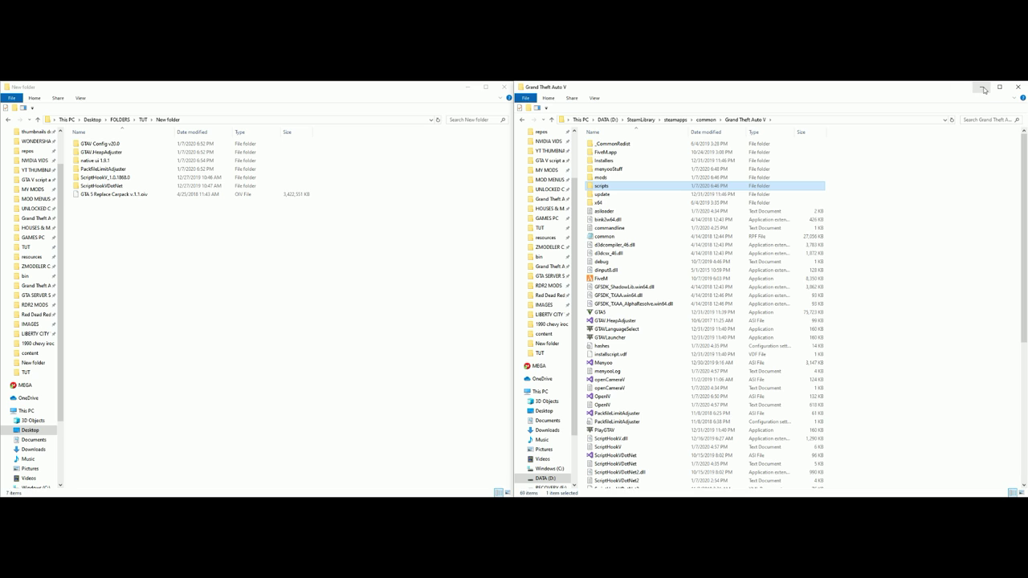
Step: Switch to OpenIV and open GTA 5 Replace Carpack v.1.1.oiv from New folder in its package installer
{"action": "left_click", "coordinate": [984, 90]}
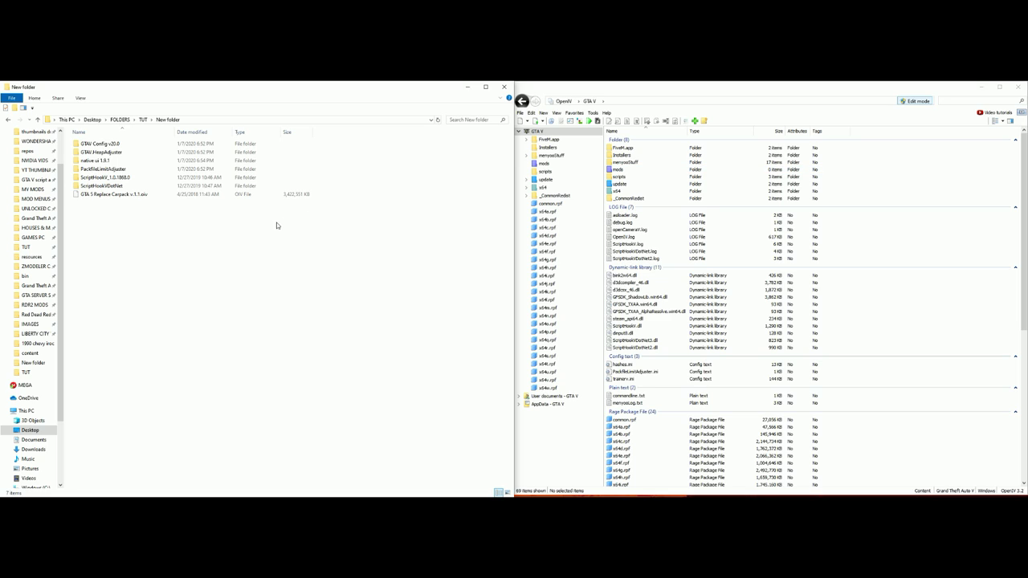
{"action": "left_click", "coordinate": [113, 196]}
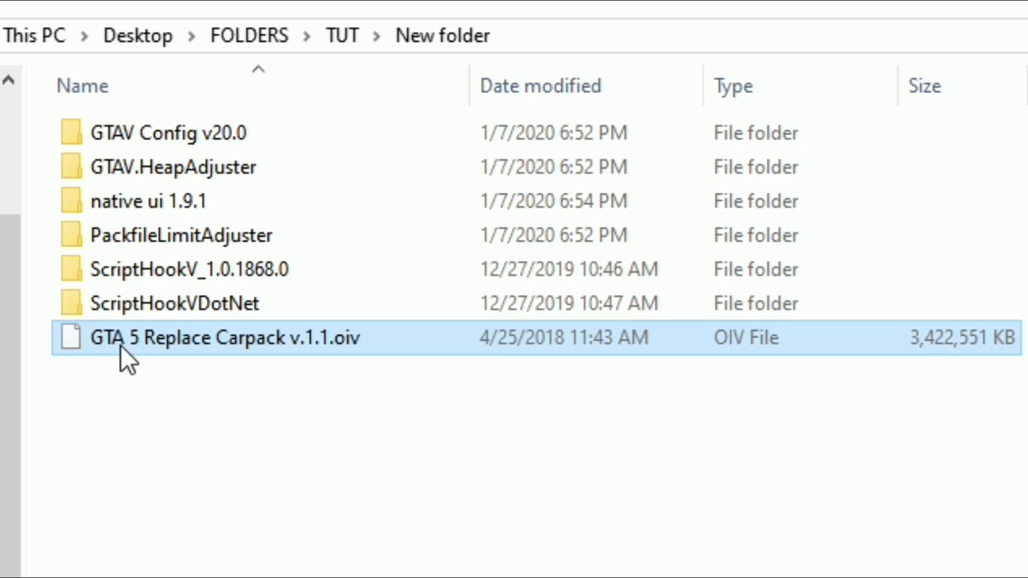
{"action": "mouse_move", "coordinate": [130, 342]}
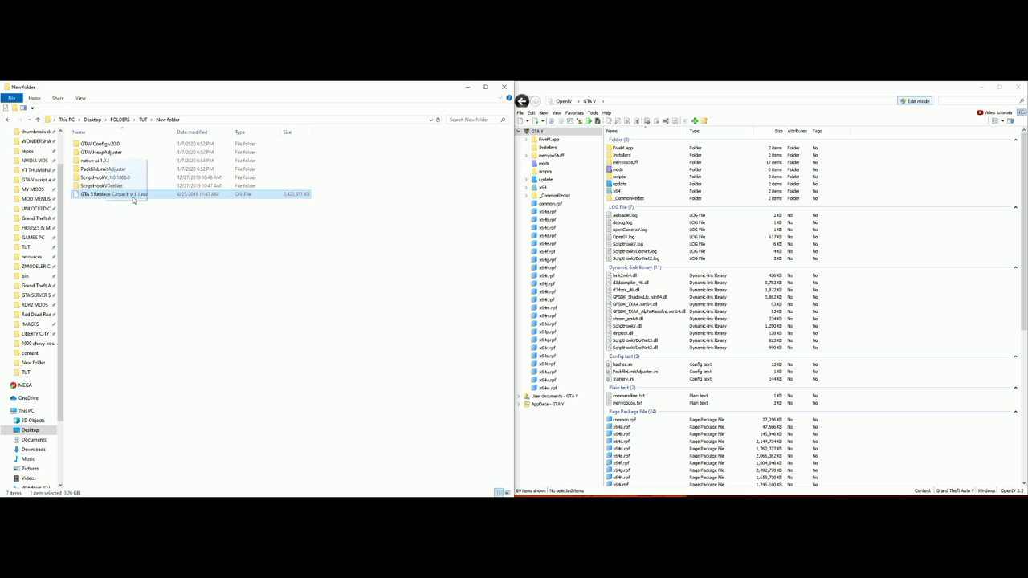
{"action": "left_click_drag", "start_coordinate": [210, 336], "coordinate": [827, 332]}
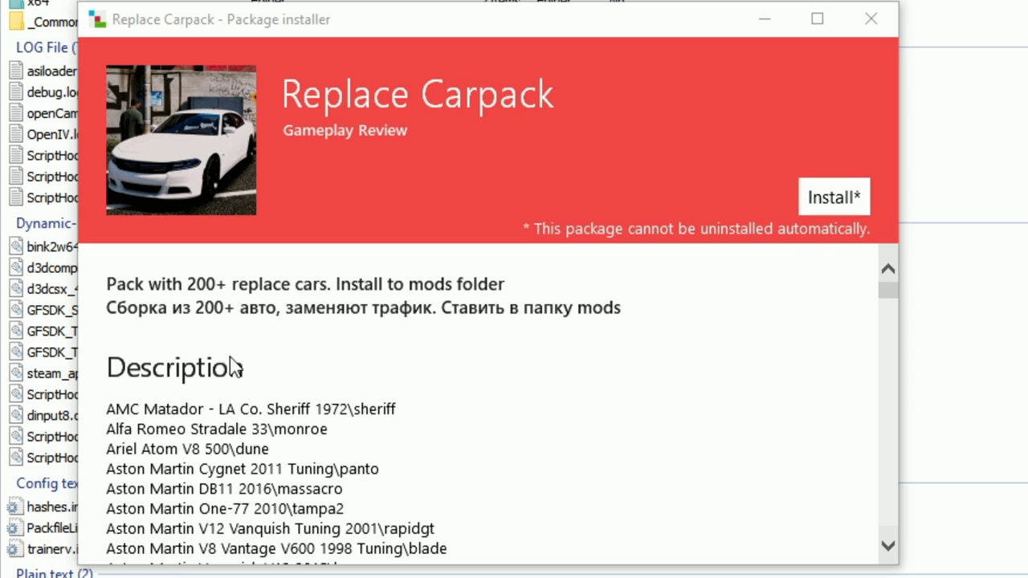
Step: Install the Replace Carpack package into the "mods" folder, confirm the installation, and close the package installer once it has finished
{"action": "mouse_move", "coordinate": [888, 284]}
{"action": "left_mouse_down"}
{"action": "mouse_move", "coordinate": [899, 394]}
{"action": "mouse_move", "coordinate": [887, 520]}
{"action": "mouse_move", "coordinate": [872, 284]}
{"action": "left_mouse_up"}
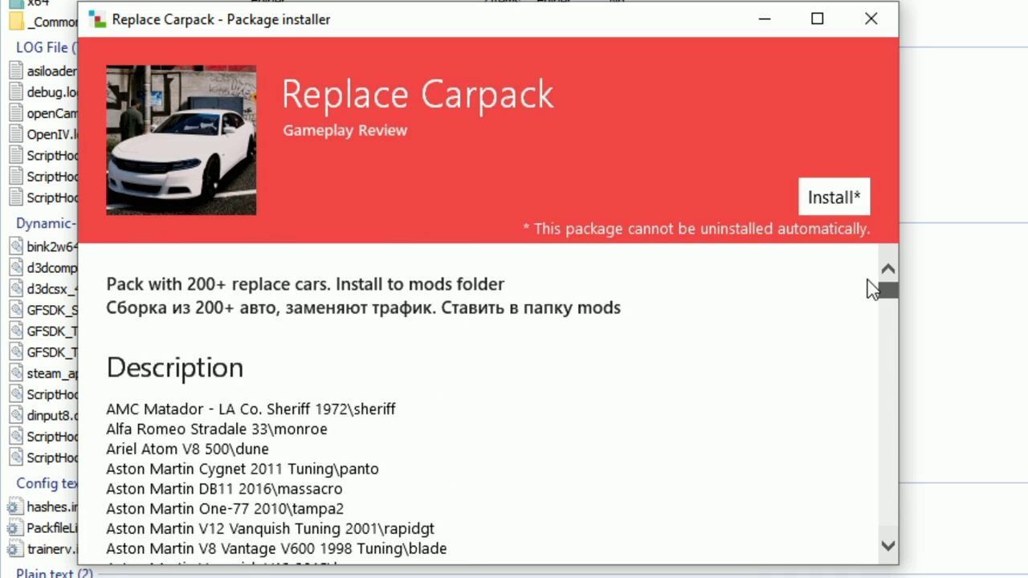
{"action": "left_click", "coordinate": [834, 198]}
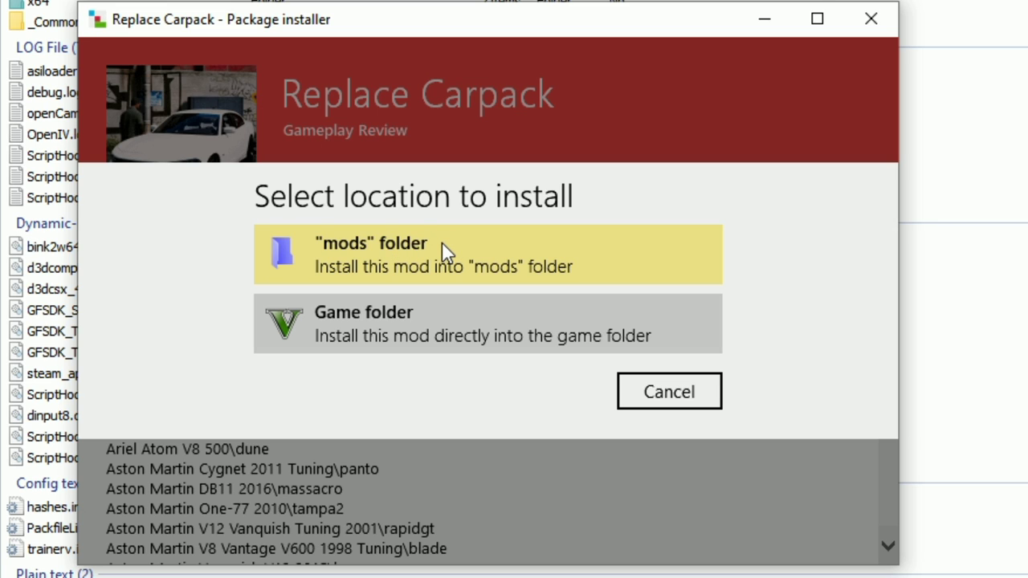
{"action": "left_click", "coordinate": [442, 242]}
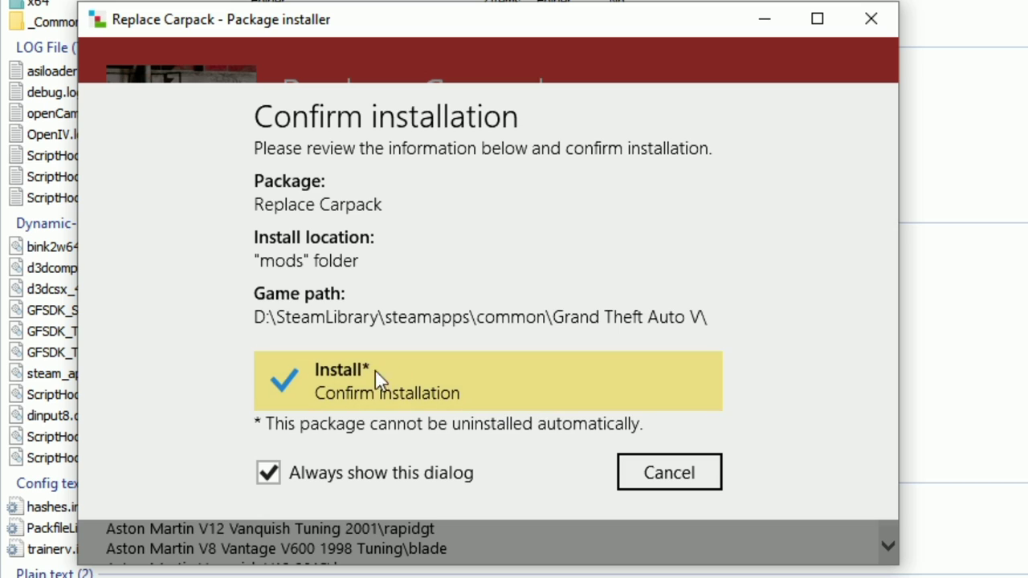
{"action": "left_click", "coordinate": [496, 386]}
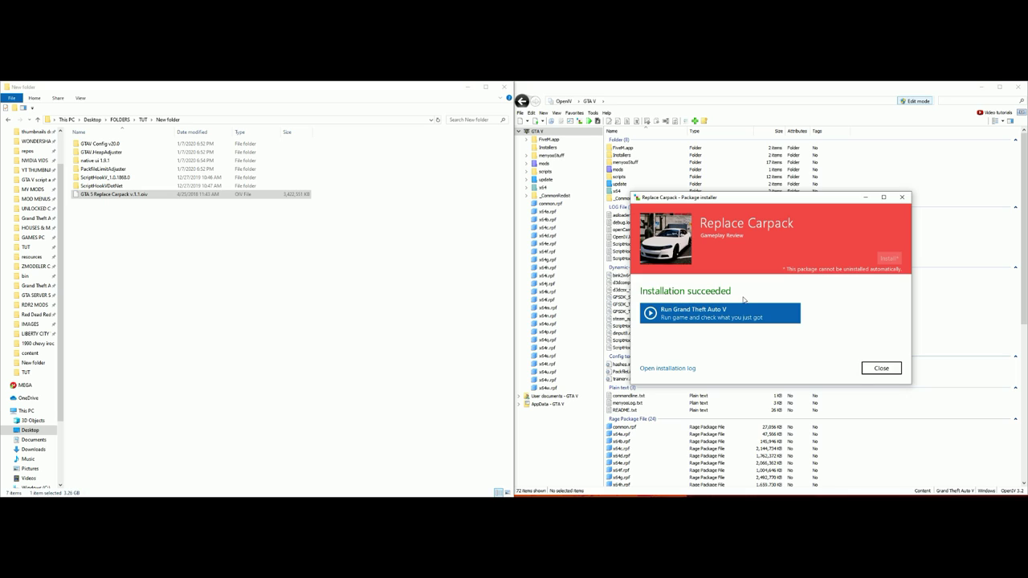
{"action": "left_click", "coordinate": [879, 368]}
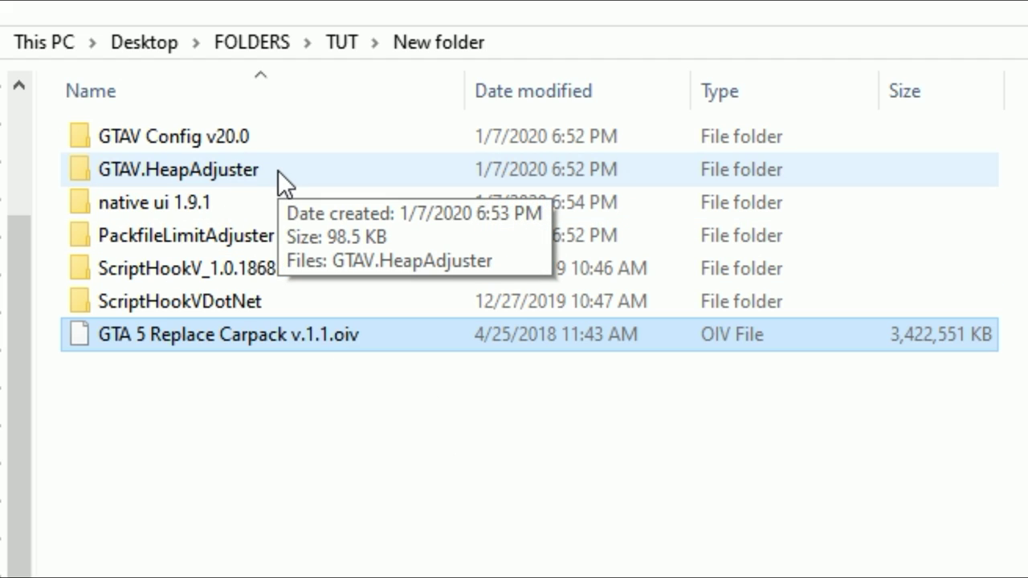
Step: In File Explorer, open the Gta Config For v 1.0.1868.0 folder inside GTAV Config v20.0
{"action": "mouse_move", "coordinate": [315, 277]}
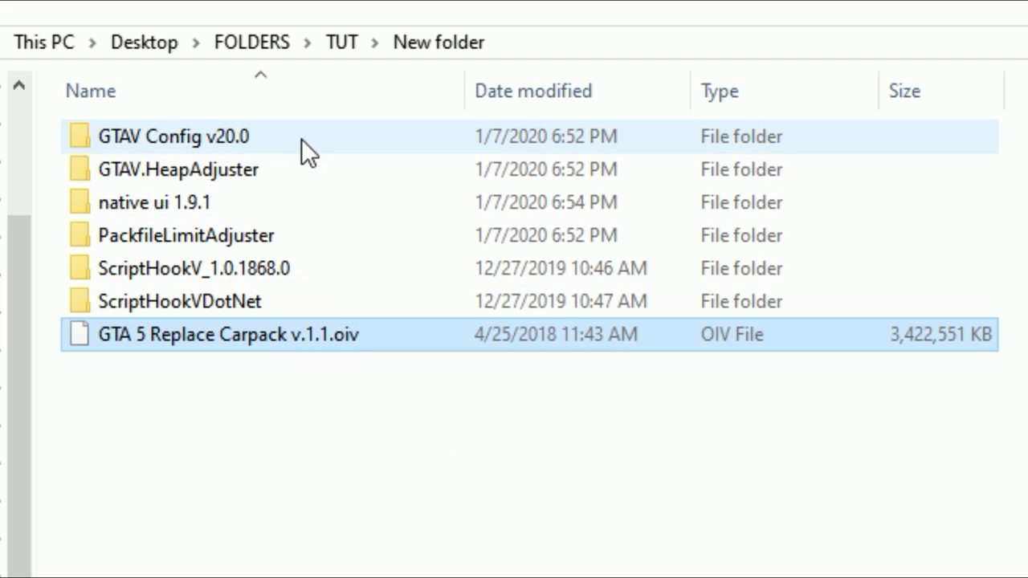
{"action": "mouse_move", "coordinate": [304, 137]}
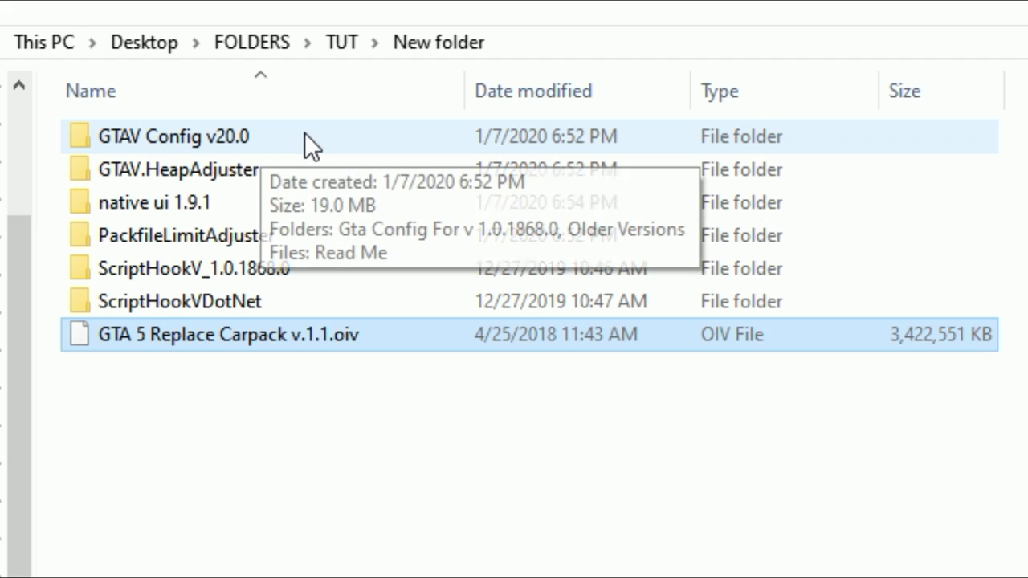
{"action": "left_click", "coordinate": [258, 143]}
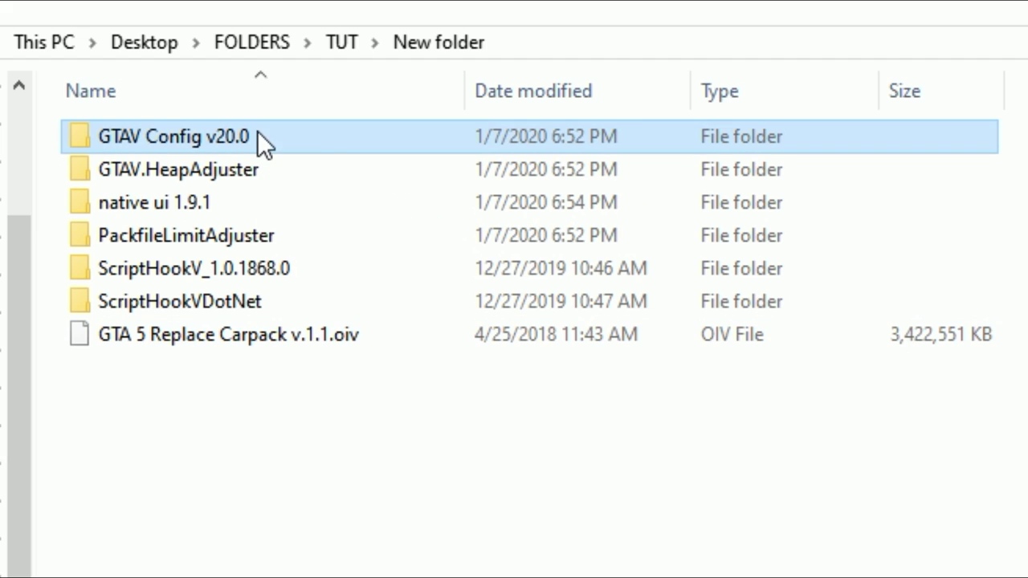
{"action": "double_click", "coordinate": [301, 133]}
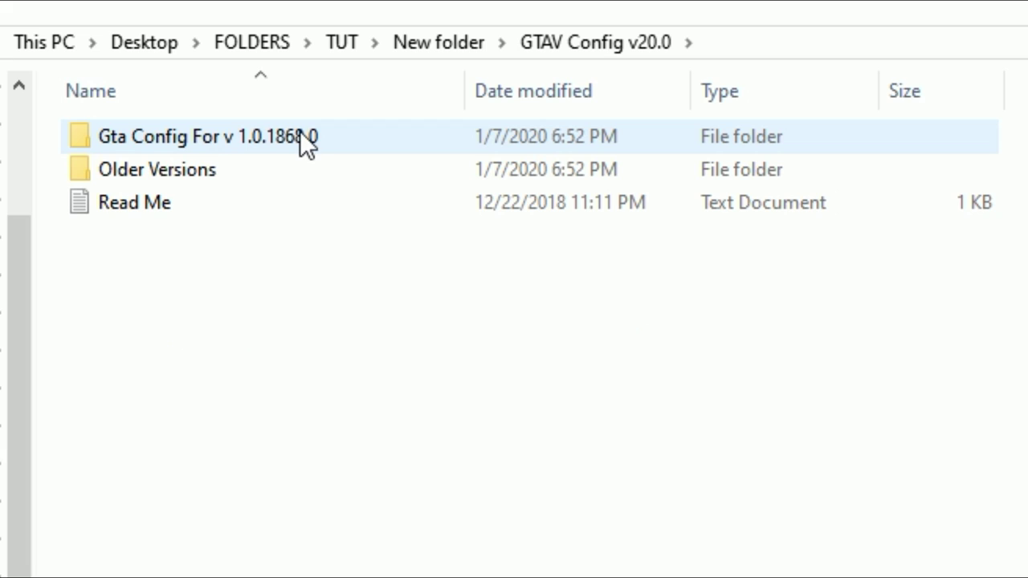
{"action": "mouse_move", "coordinate": [423, 135]}
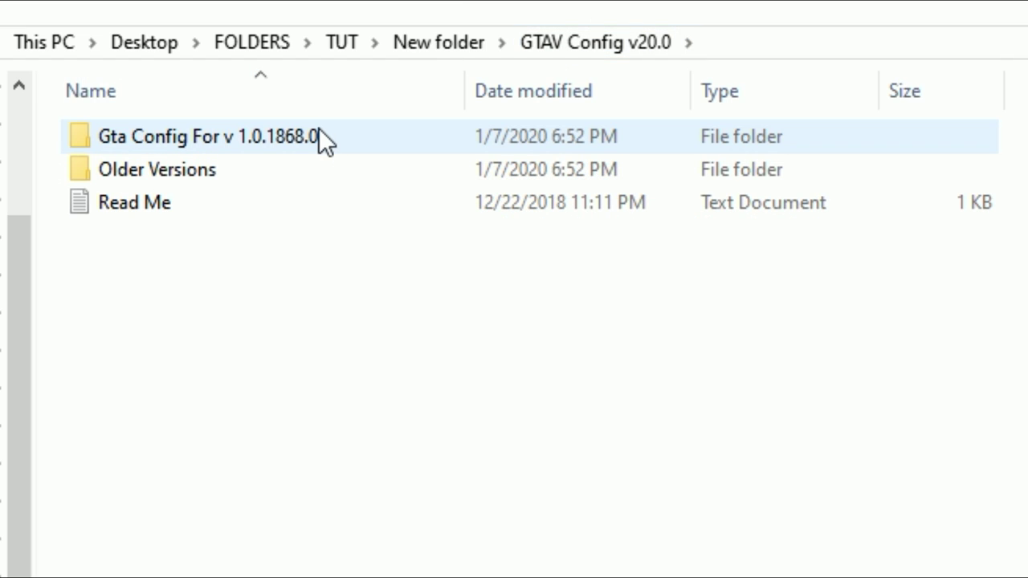
{"action": "mouse_move", "coordinate": [319, 128]}
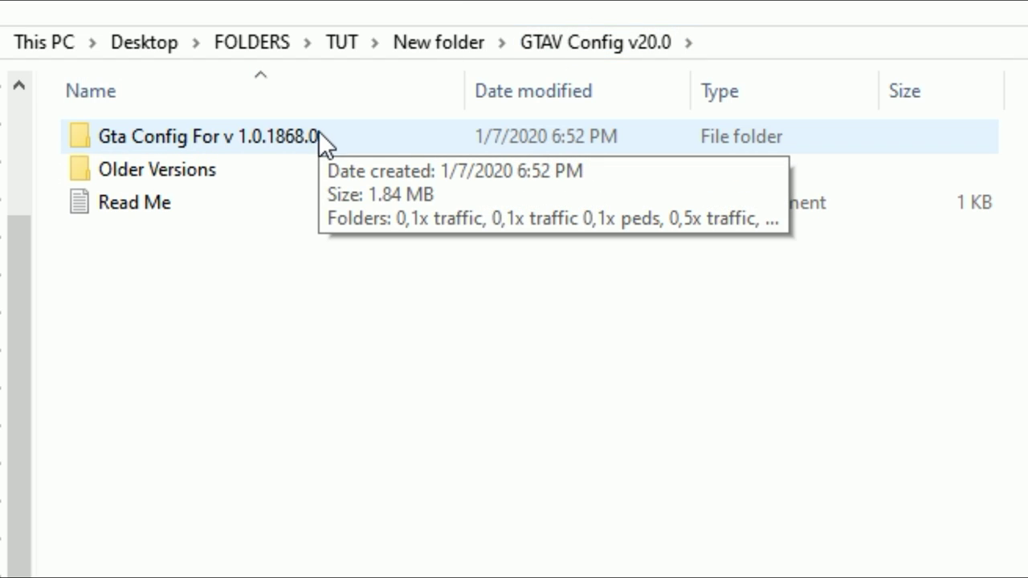
{"action": "left_click", "coordinate": [329, 134]}
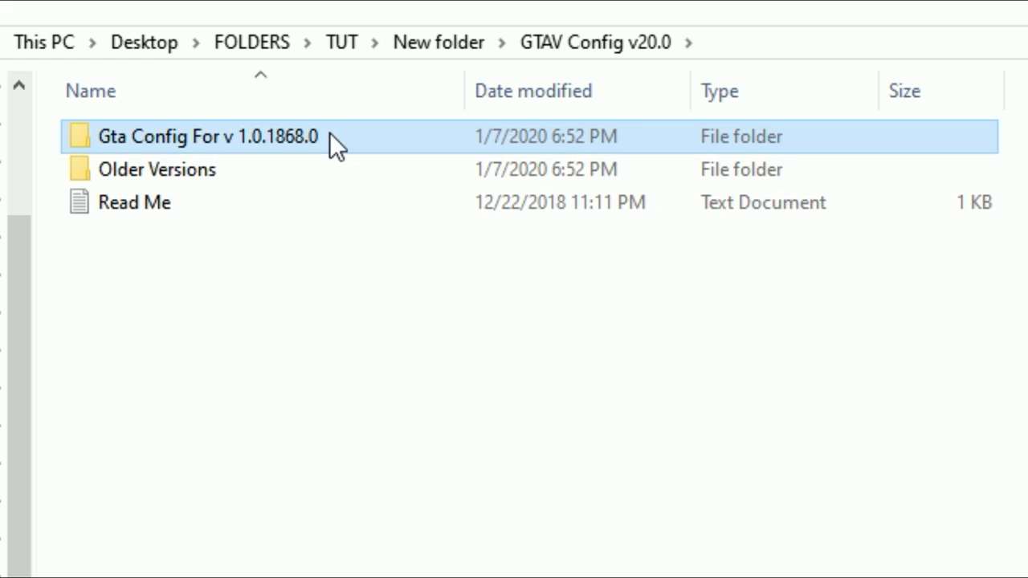
{"action": "left_click", "coordinate": [213, 174]}
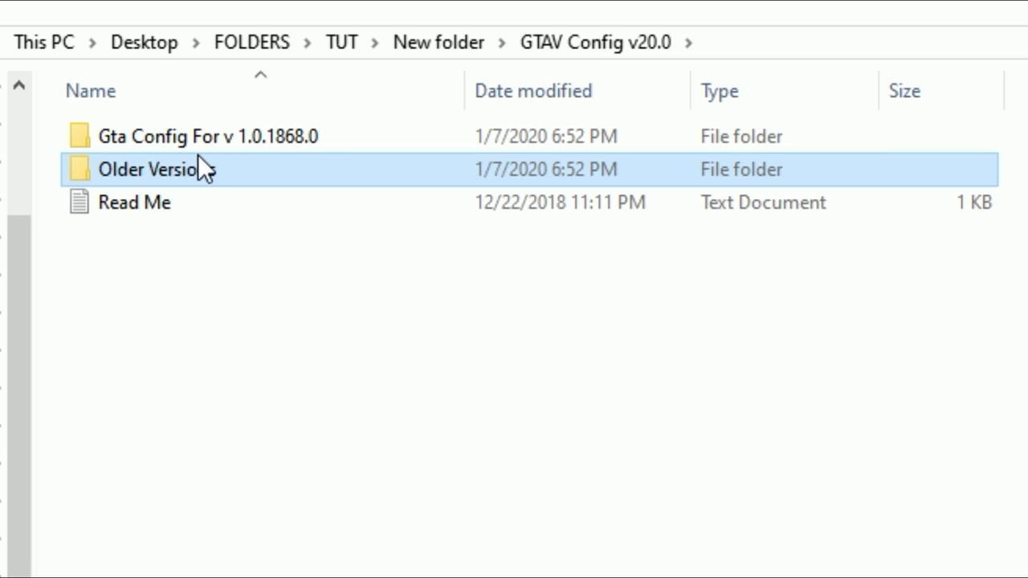
{"action": "left_click", "coordinate": [258, 133]}
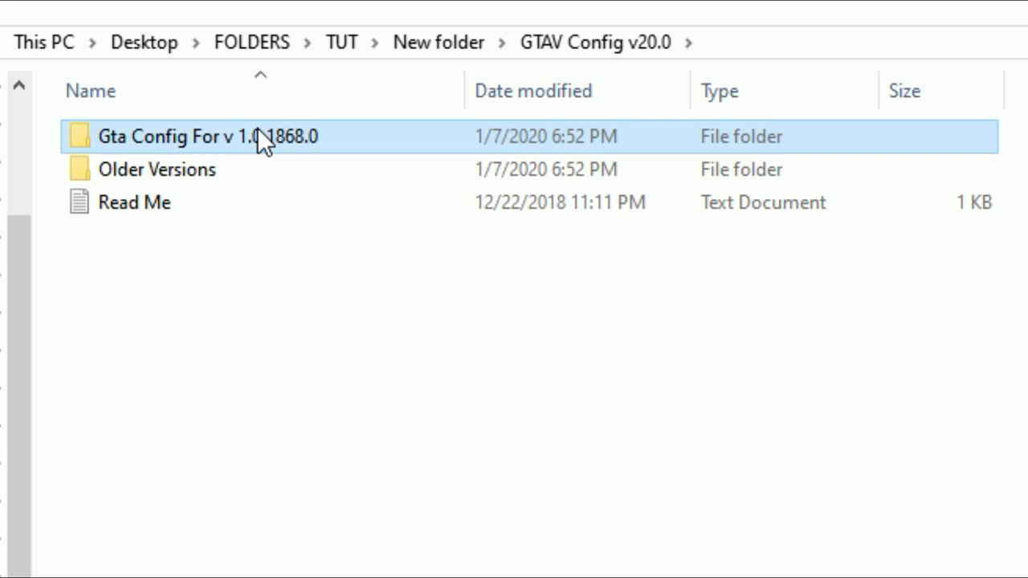
{"action": "double_click", "coordinate": [335, 137]}
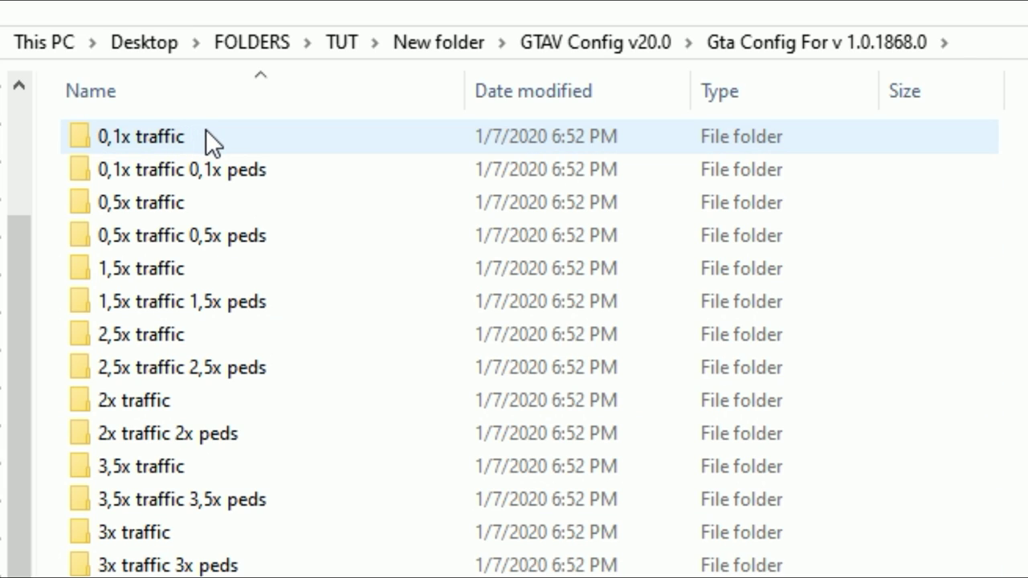
Step: Open the 0,1x traffic 0,1x peds folder from the list of traffic variants
{"action": "mouse_move", "coordinate": [207, 140]}
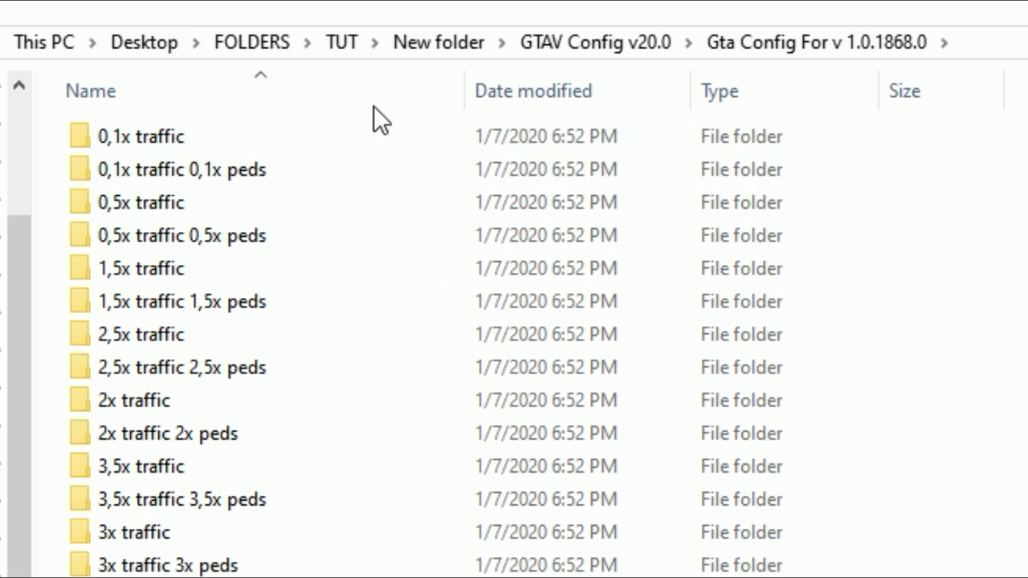
{"action": "left_click", "coordinate": [281, 171]}
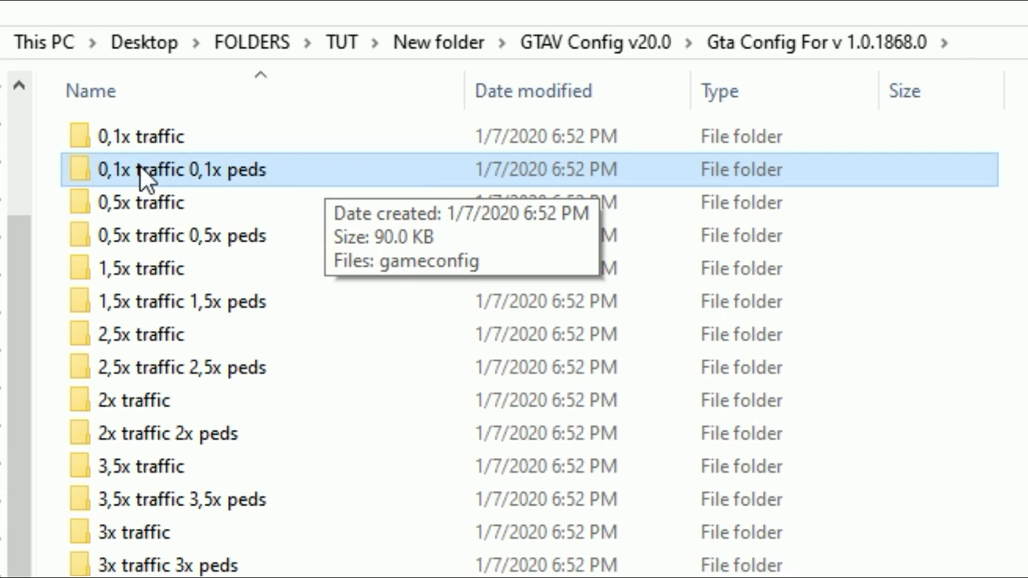
{"action": "double_click", "coordinate": [289, 164]}
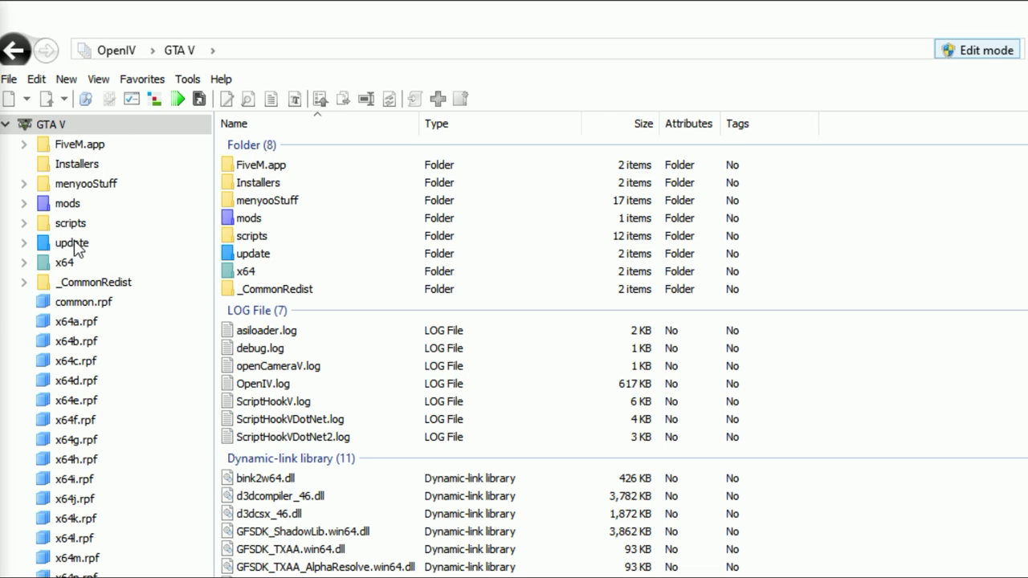
Step: Switch to OpenIV, open update.rpf from the update folder, show it in the "mods" folder, and go to its common\data folder
{"action": "left_click", "coordinate": [75, 244]}
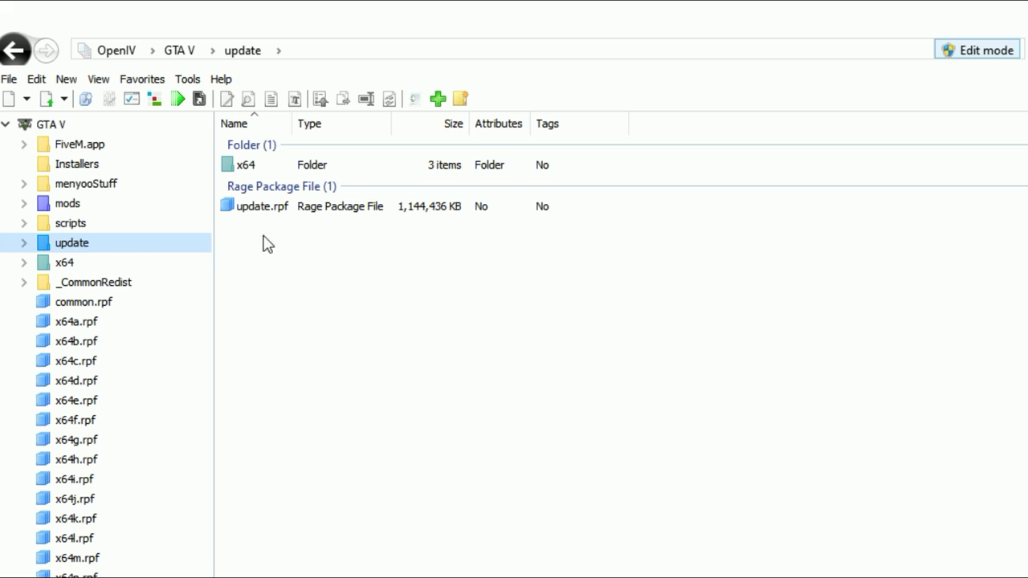
{"action": "left_click", "coordinate": [293, 211]}
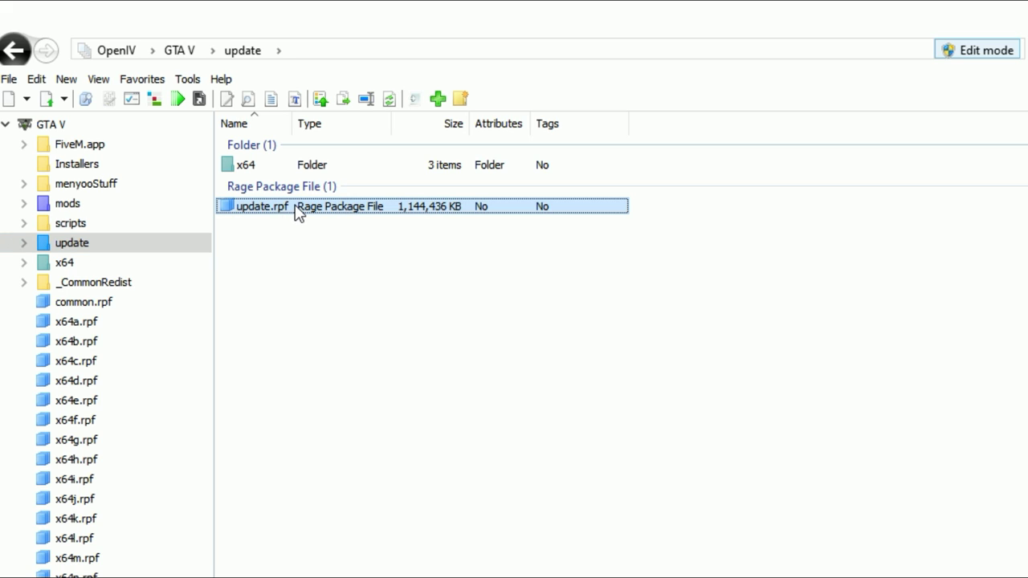
{"action": "double_click", "coordinate": [299, 211]}
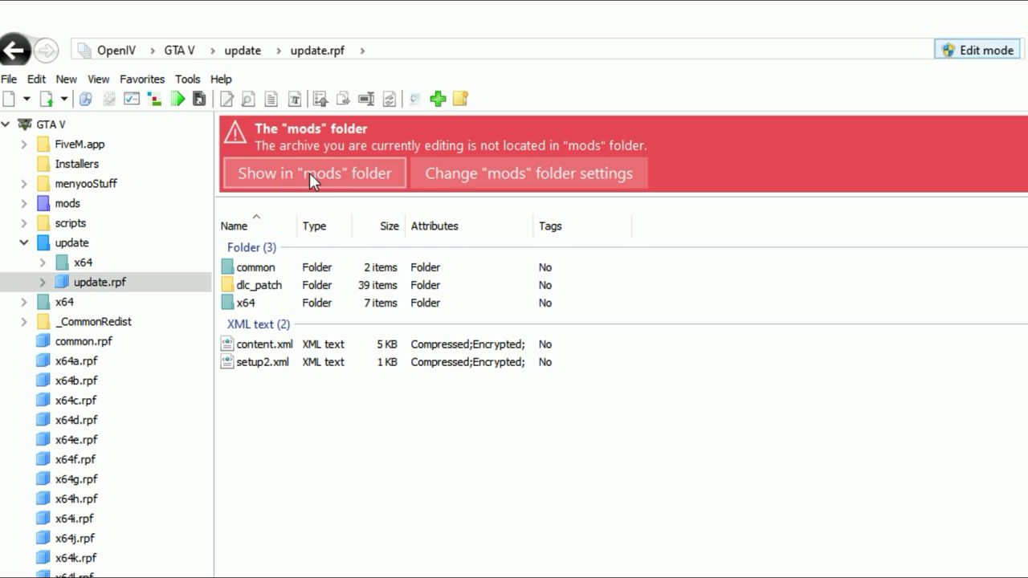
{"action": "left_click", "coordinate": [273, 174]}
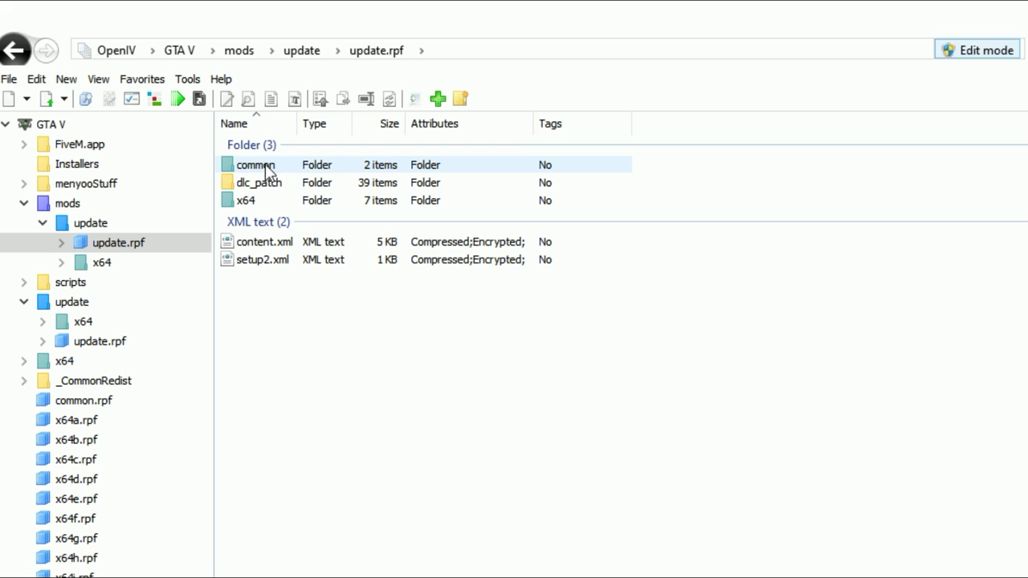
{"action": "left_click", "coordinate": [281, 169]}
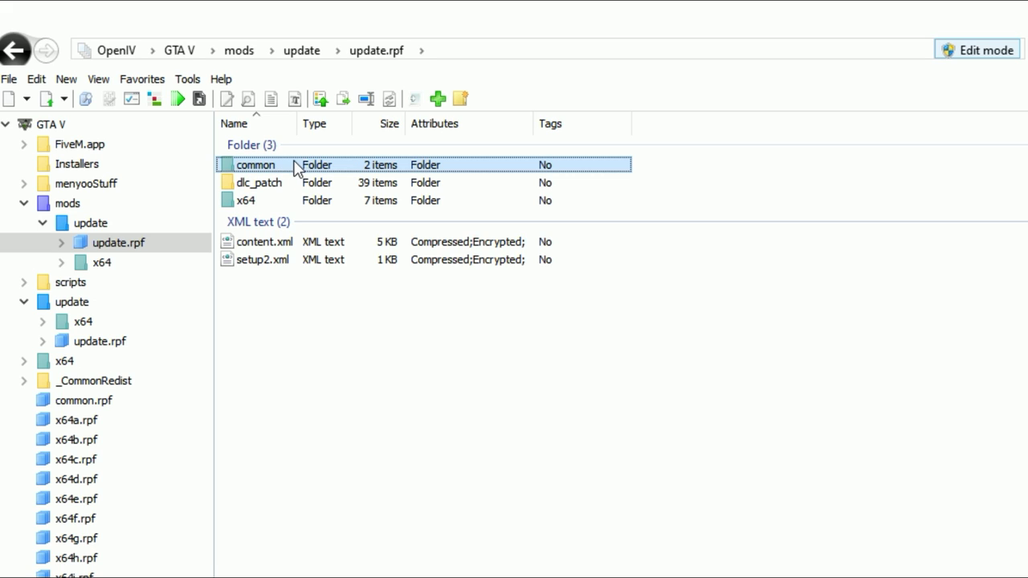
{"action": "double_click", "coordinate": [295, 168]}
{"action": "left_click", "coordinate": [270, 169]}
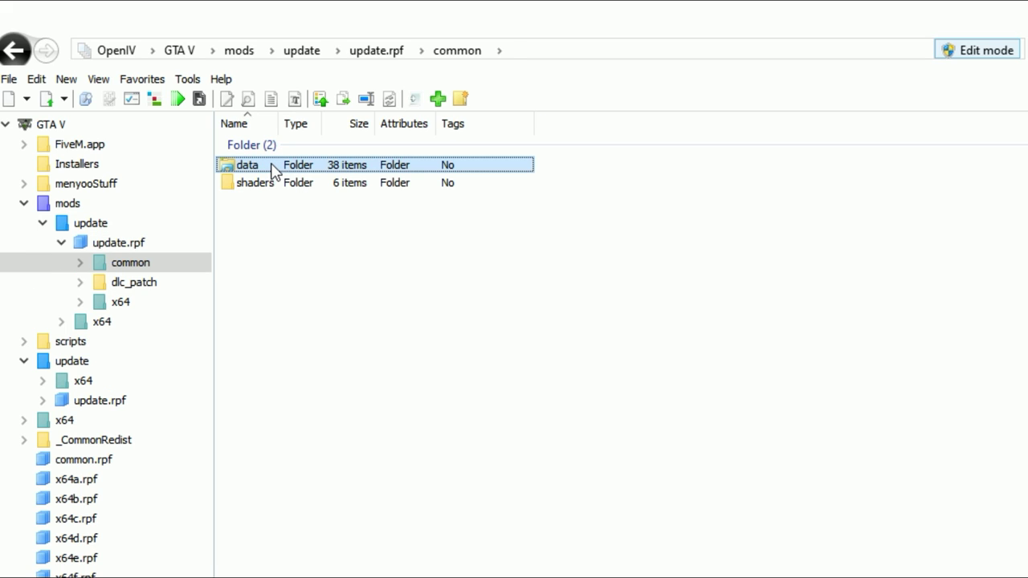
{"action": "double_click", "coordinate": [273, 169]}
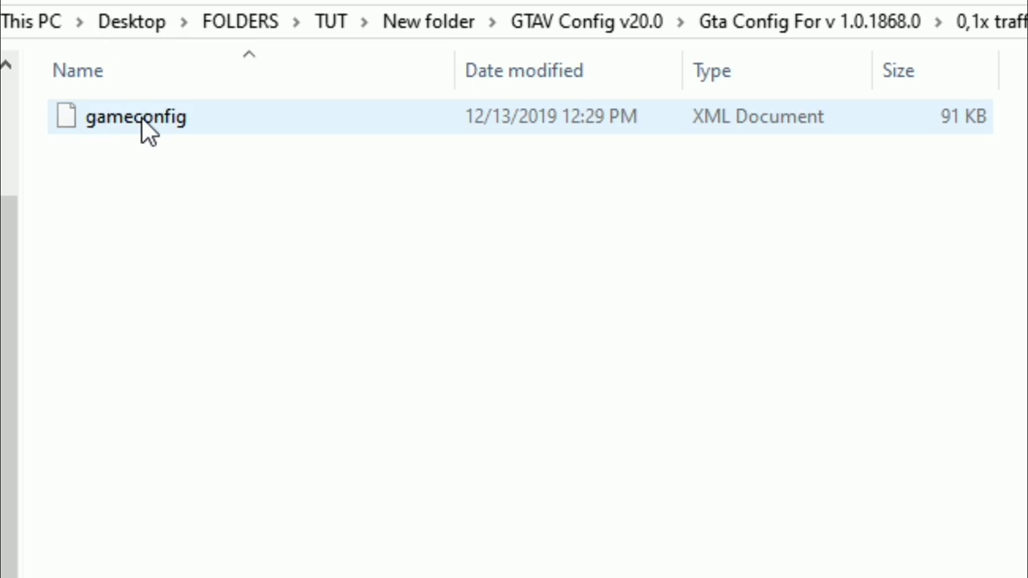
Step: Copy the gameconfig file from 0,1x traffic 0,1x peds into mods\update\update.rpf\common\data, replacing the existing gameconfig.xml
{"action": "left_click", "coordinate": [142, 118]}
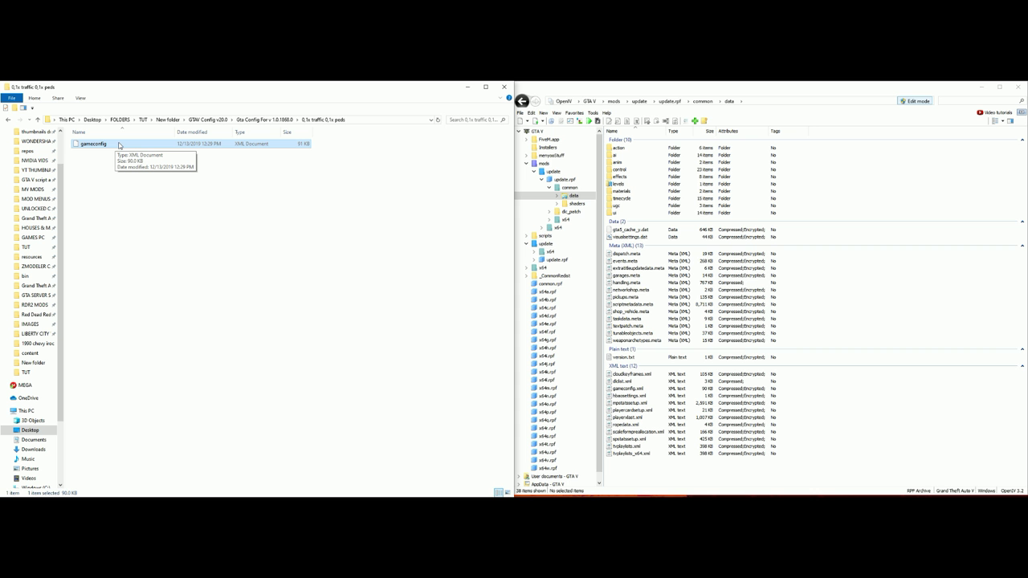
{"action": "left_click_drag", "start_coordinate": [118, 144], "coordinate": [794, 406]}
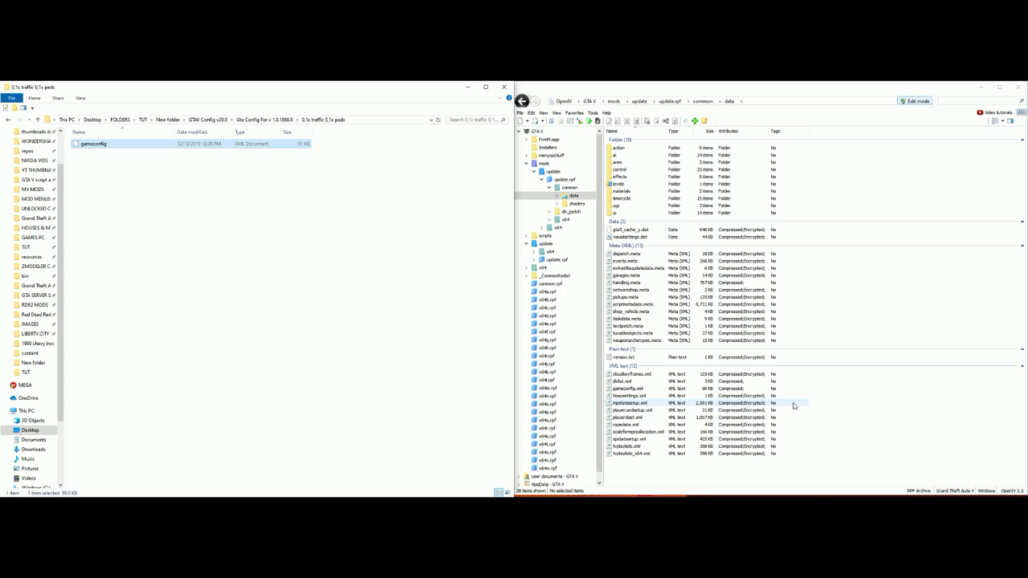
{"action": "left_click", "coordinate": [642, 390]}
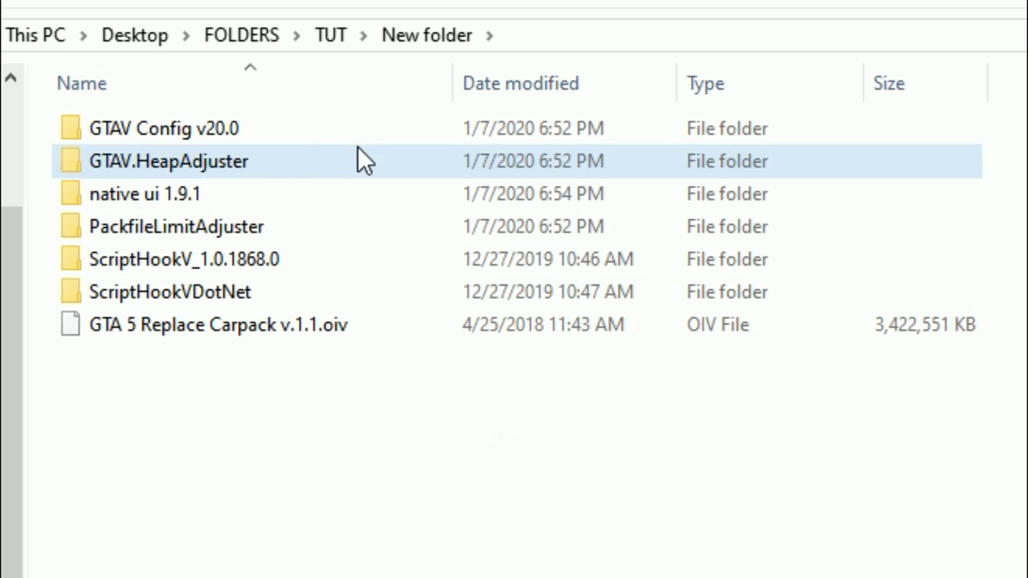
Step: Copy the GTAV.HeapAdjuster ASI file from its folder into the Grand Theft Auto V directory, replacing the existing file
{"action": "left_click", "coordinate": [136, 152]}
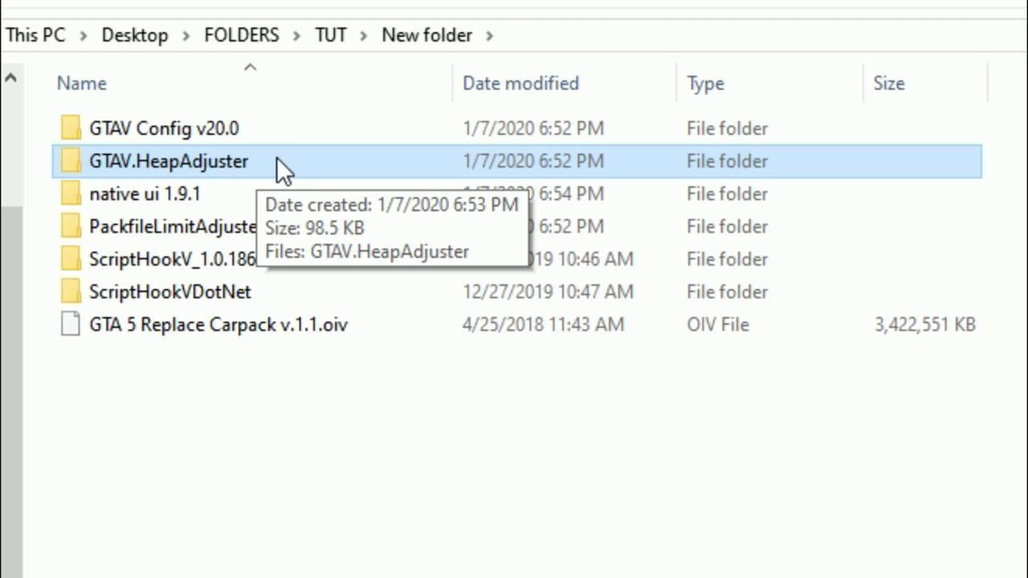
{"action": "double_click", "coordinate": [276, 160]}
{"action": "left_click", "coordinate": [258, 122]}
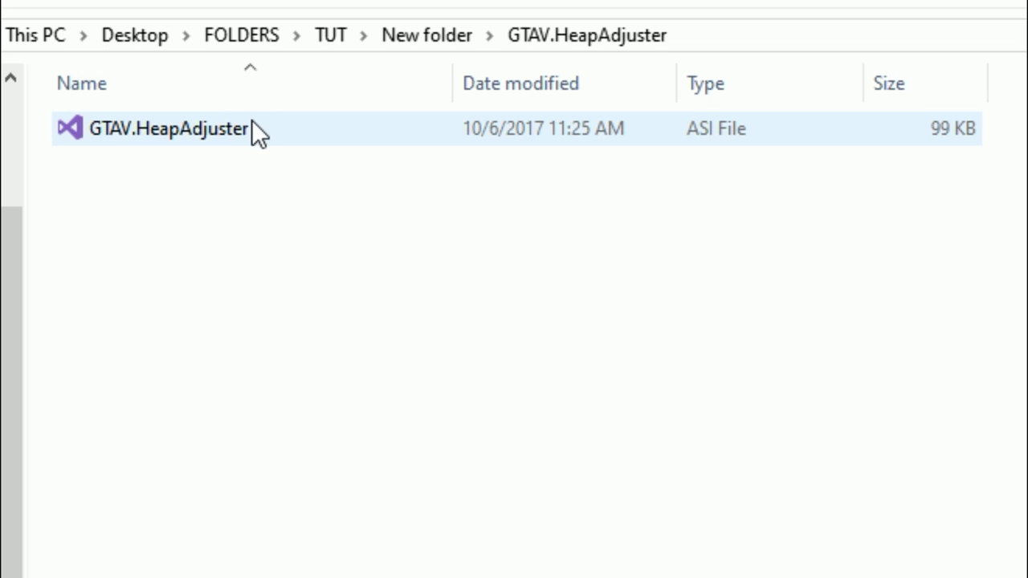
{"action": "left_click", "coordinate": [266, 124]}
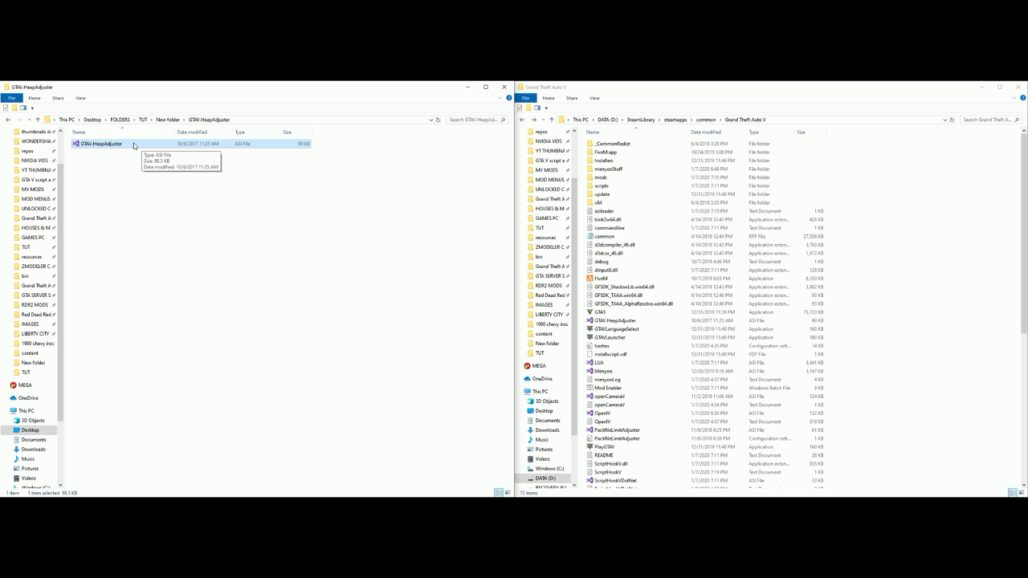
{"action": "left_click_drag", "start_coordinate": [136, 145], "coordinate": [930, 392]}
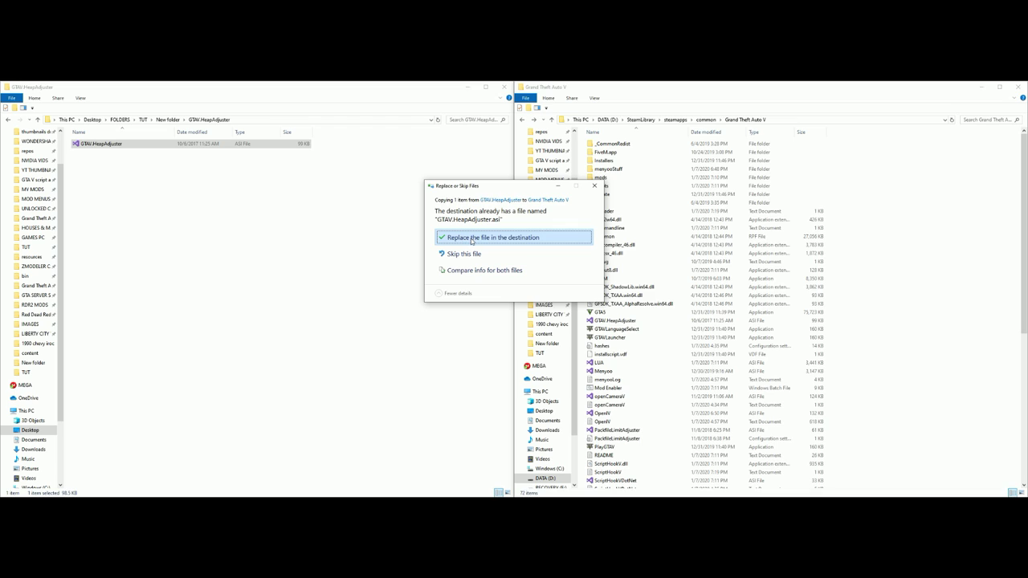
{"action": "left_click", "coordinate": [513, 240]}
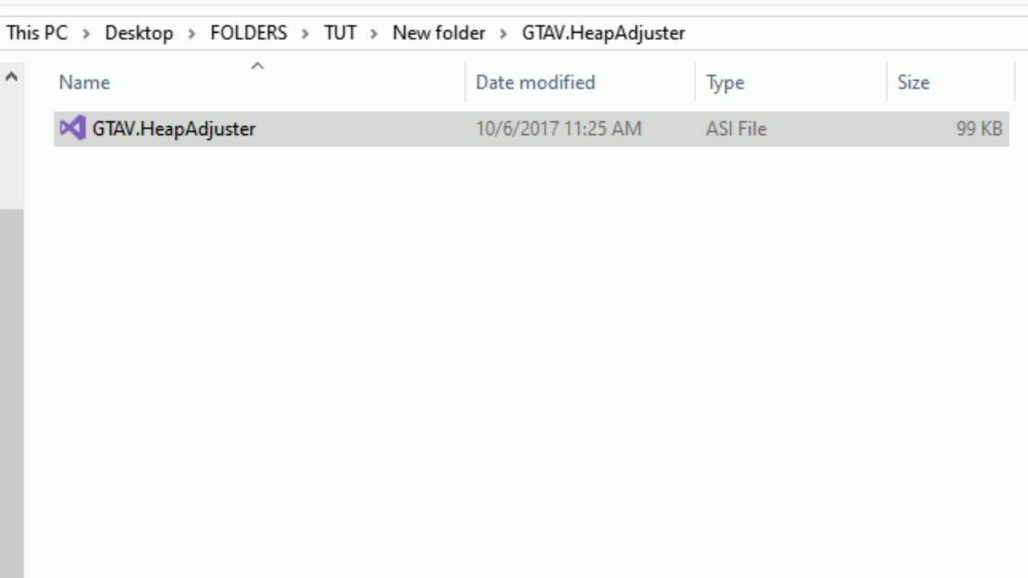
Step: Copy NativeUI.dll from the native ui 1.9.1 folder into the scripts folder of the Grand Theft Auto V directory, replacing the existing file
{"action": "key", "text": "alt+Left"}
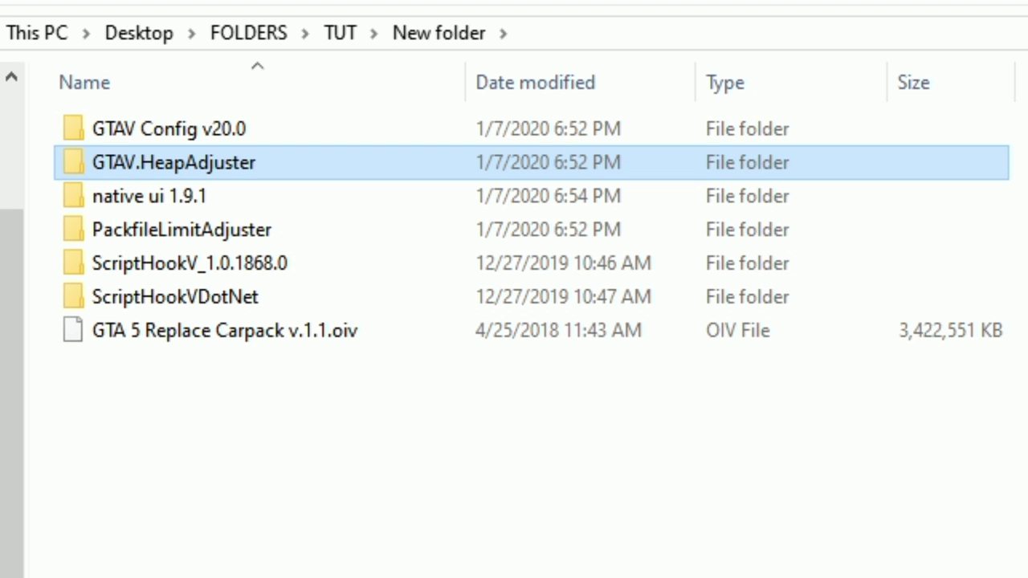
{"action": "left_click", "coordinate": [238, 199]}
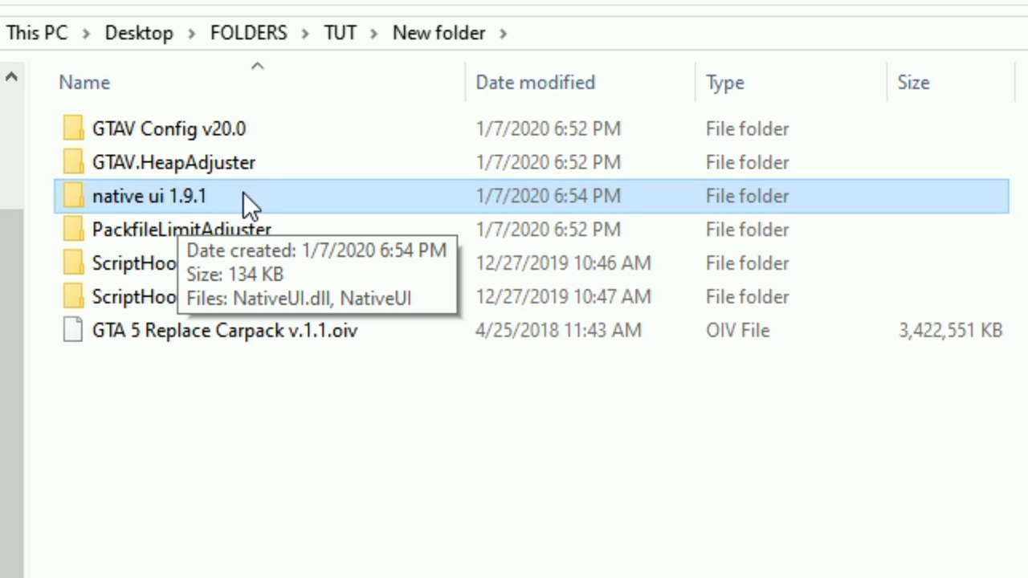
{"action": "double_click", "coordinate": [240, 197]}
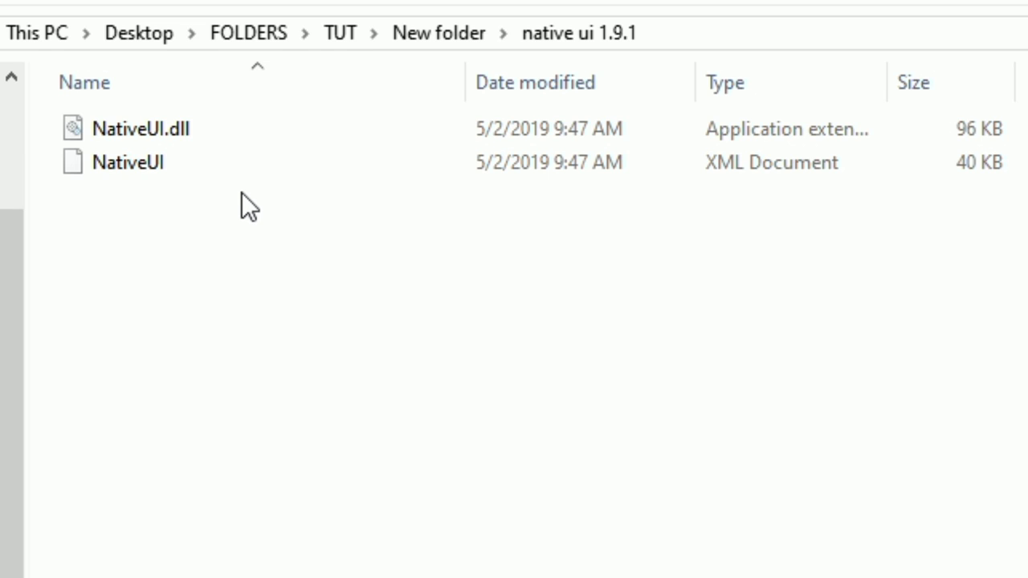
{"action": "left_click", "coordinate": [284, 122]}
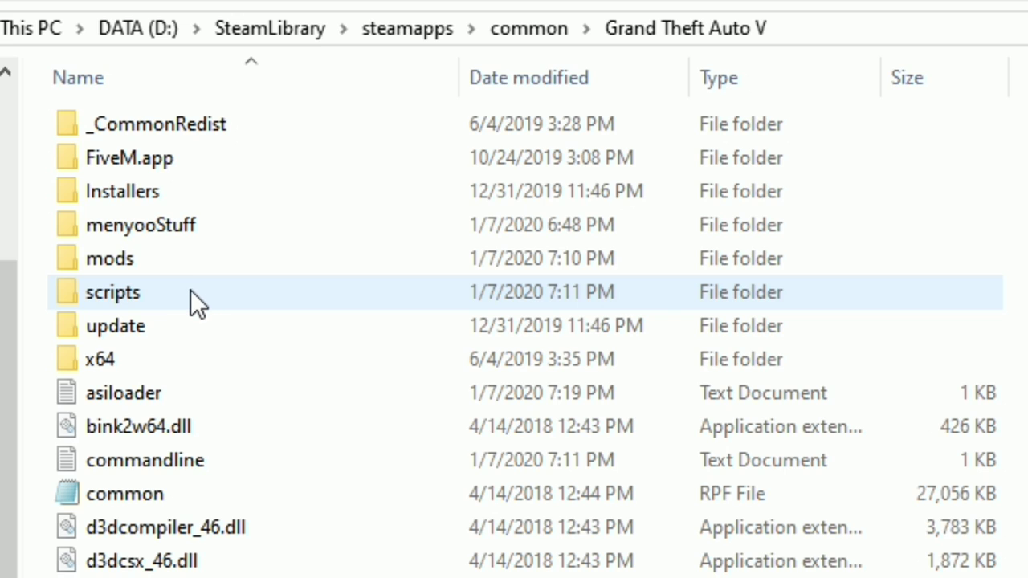
{"action": "left_click", "coordinate": [190, 291]}
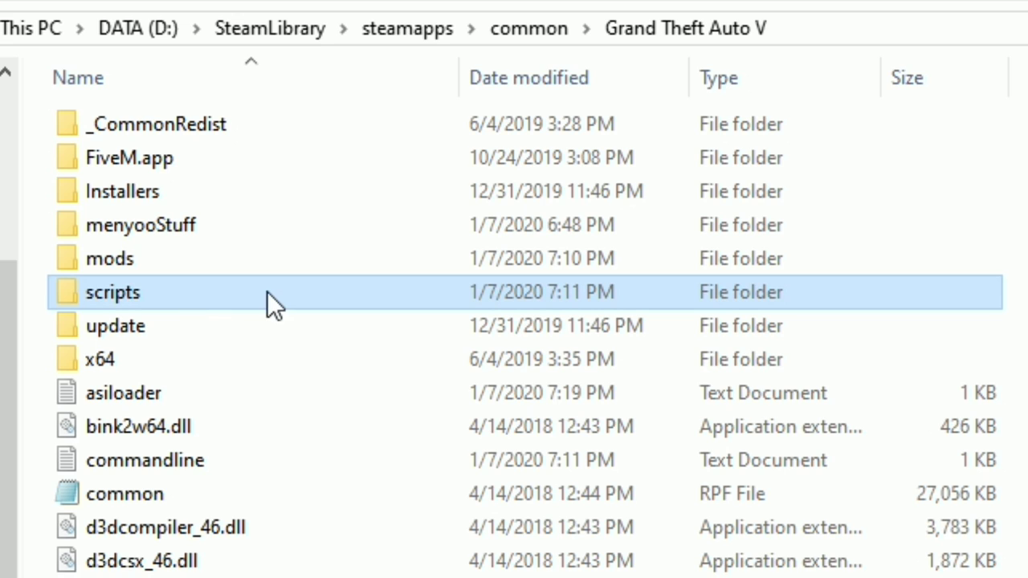
{"action": "double_click", "coordinate": [241, 292]}
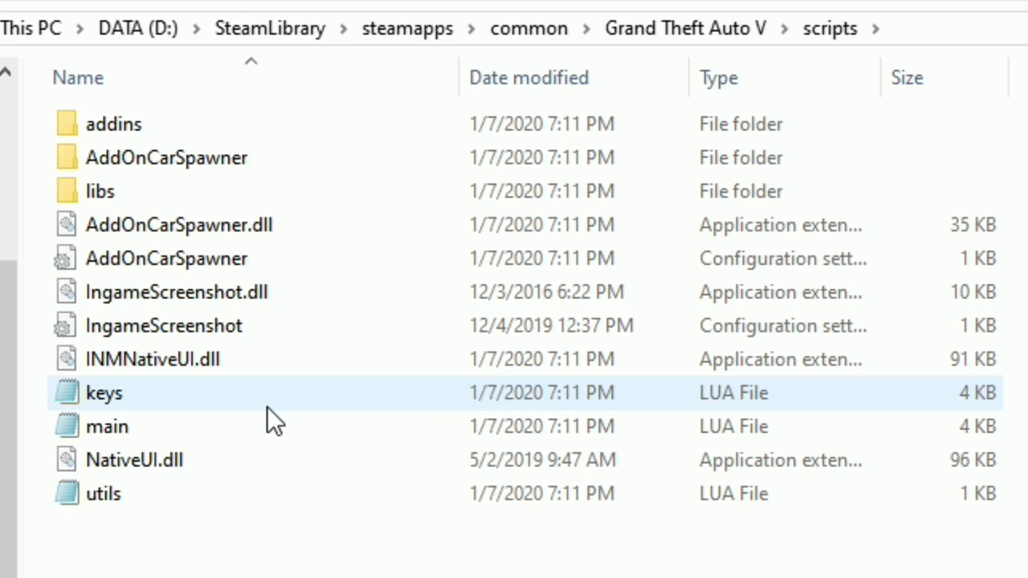
{"action": "left_click", "coordinate": [233, 462]}
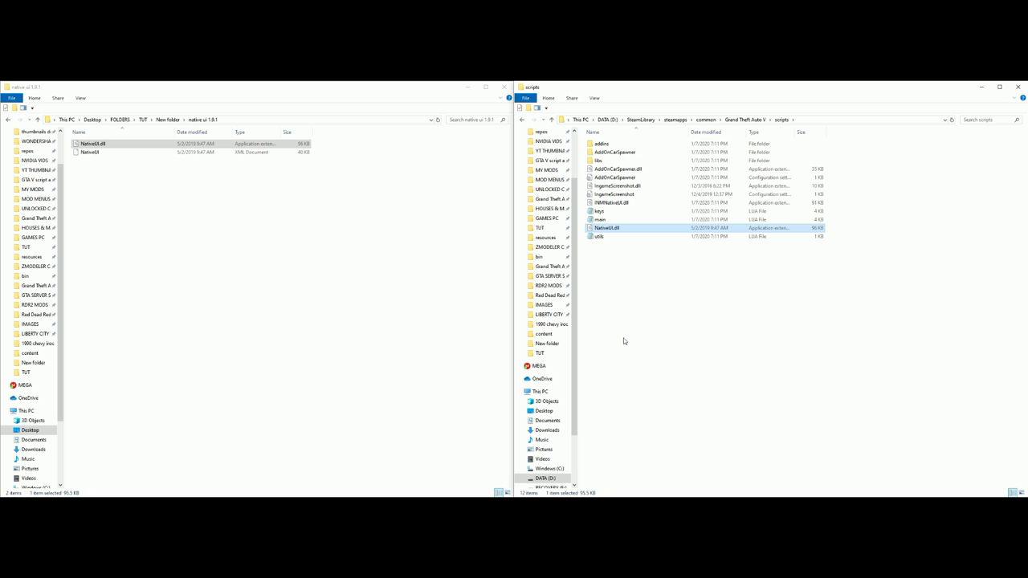
{"action": "left_click", "coordinate": [103, 144]}
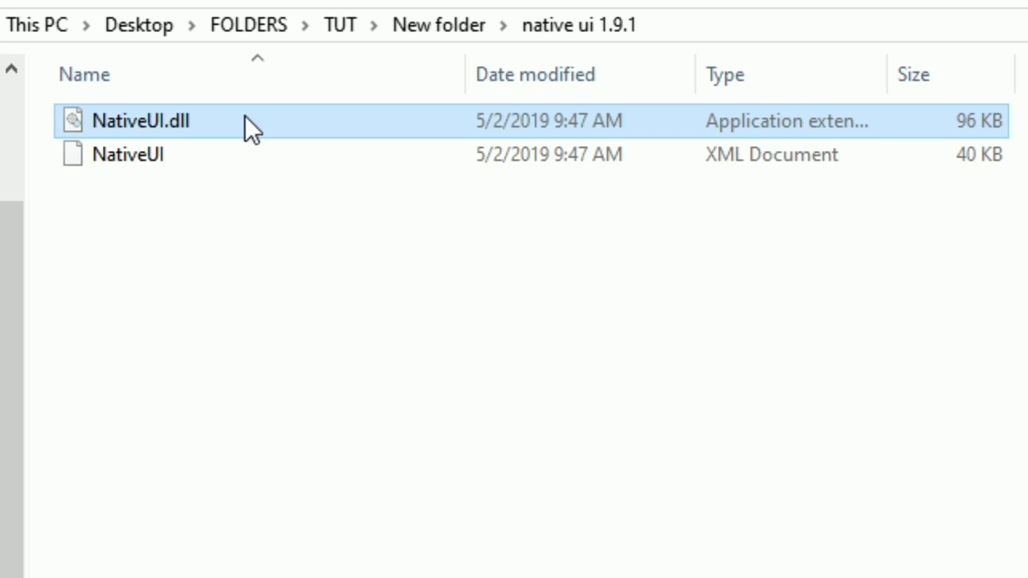
{"action": "left_click_drag", "start_coordinate": [244, 115], "coordinate": [736, 338]}
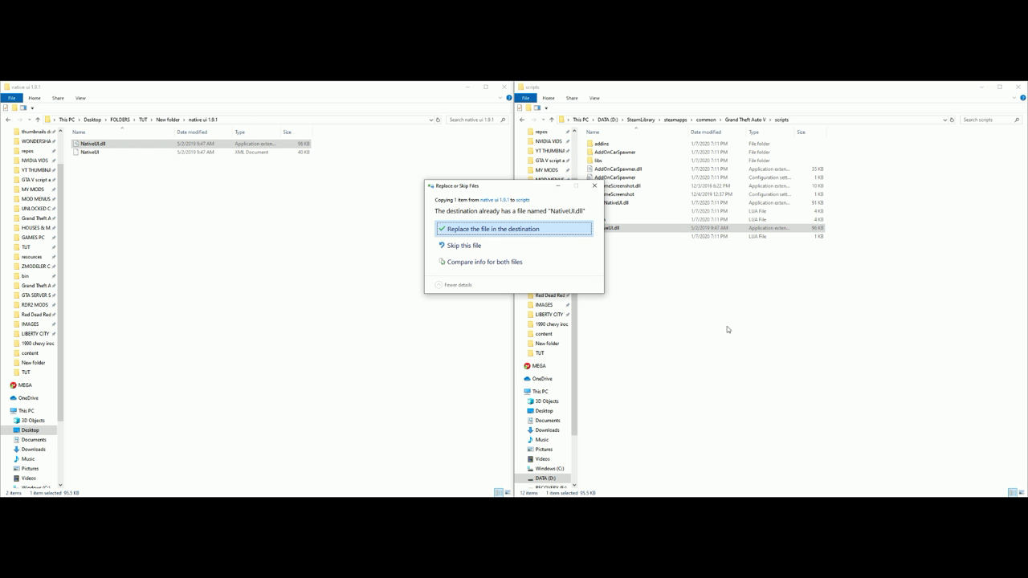
{"action": "left_click", "coordinate": [498, 229]}
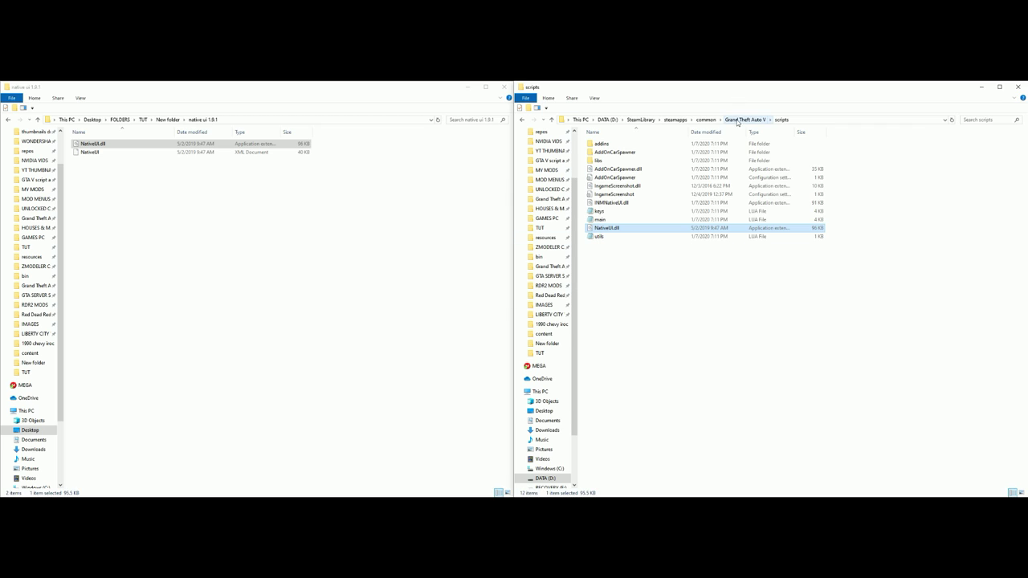
Step: Copy the PackfileLimitAdjuster ASI and configuration files from their folder into the main Grand Theft Auto V directory, replacing the existing files
{"action": "left_click", "coordinate": [525, 121]}
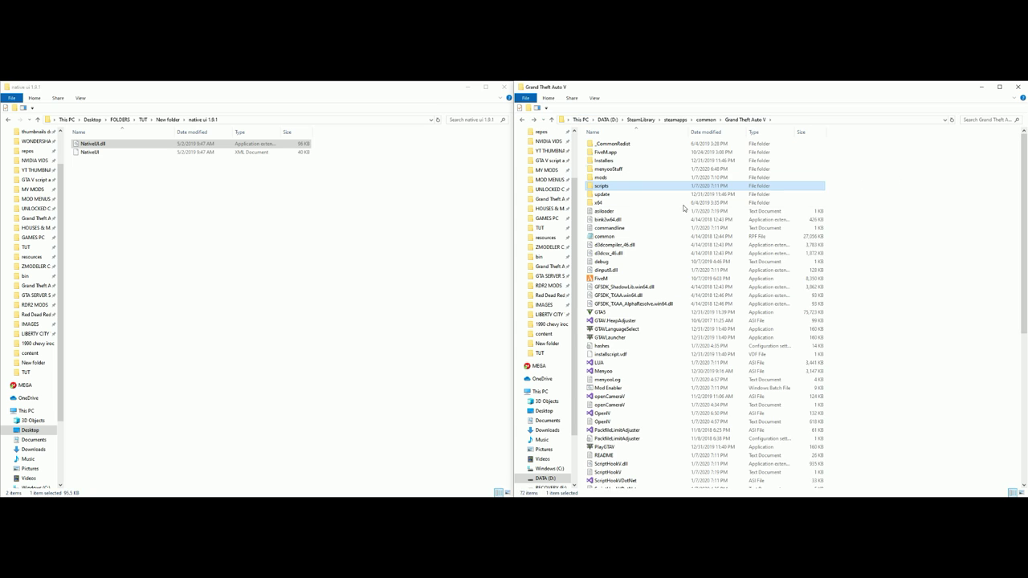
{"action": "left_click", "coordinate": [895, 251]}
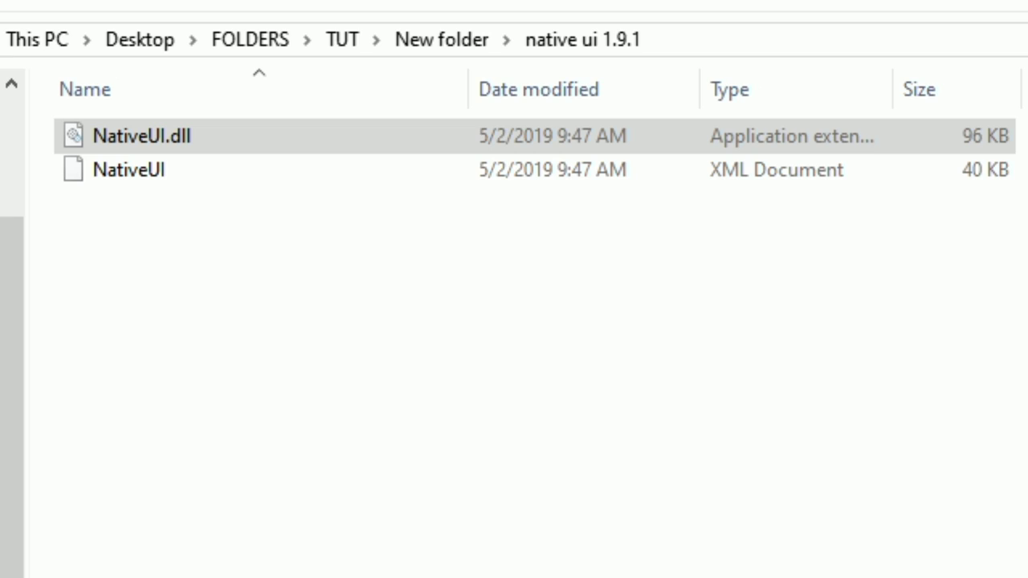
{"action": "left_click", "coordinate": [7, 121]}
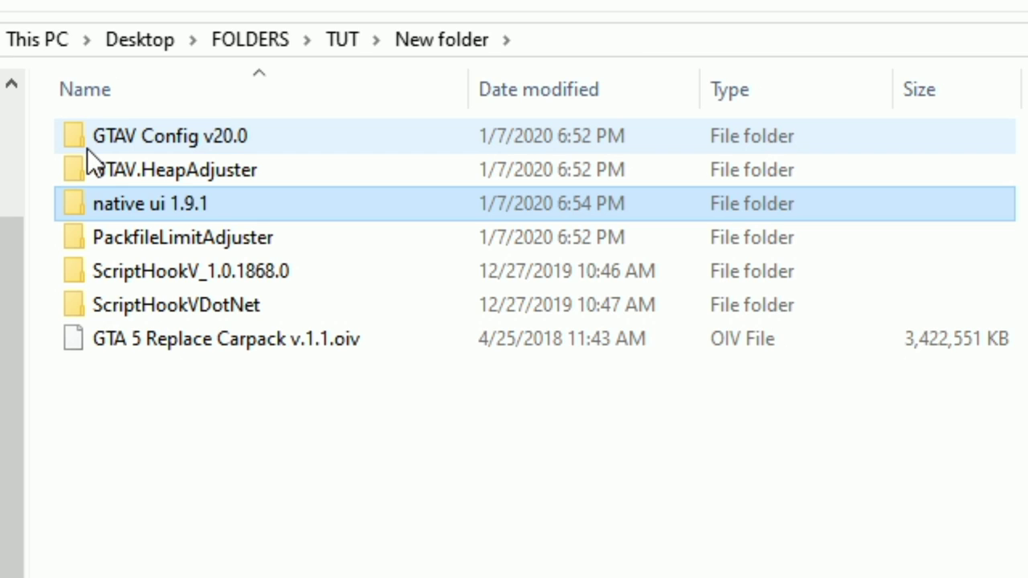
{"action": "left_click", "coordinate": [265, 244]}
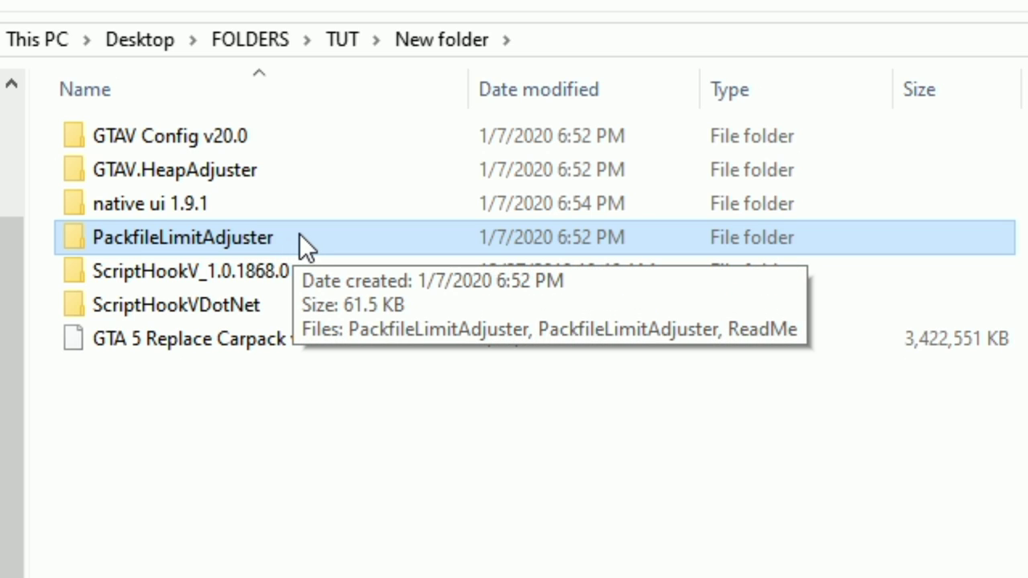
{"action": "double_click", "coordinate": [304, 236]}
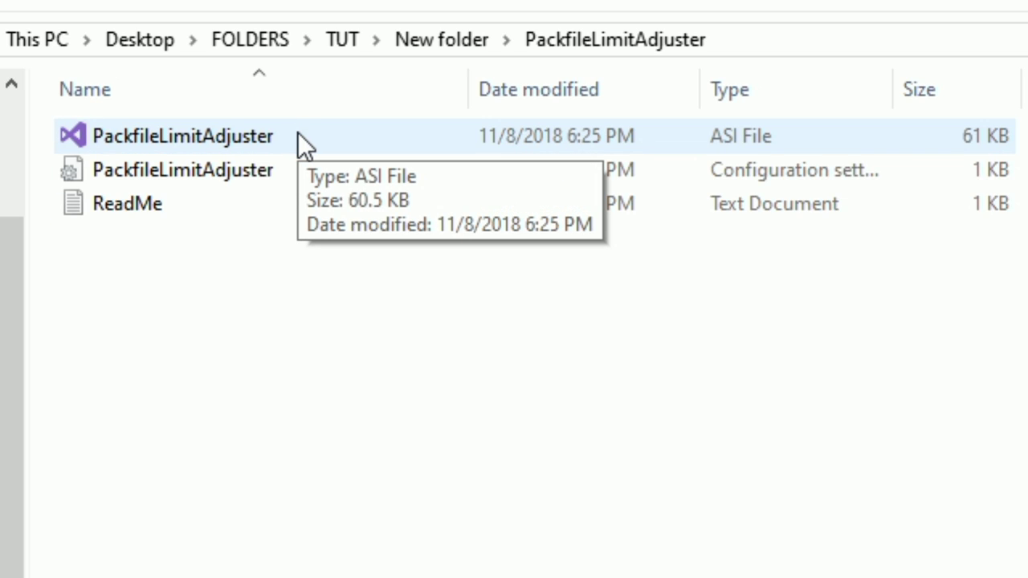
{"action": "left_click", "coordinate": [297, 131]}
{"action": "left_click", "coordinate": [306, 174], "text": "ctrl"}
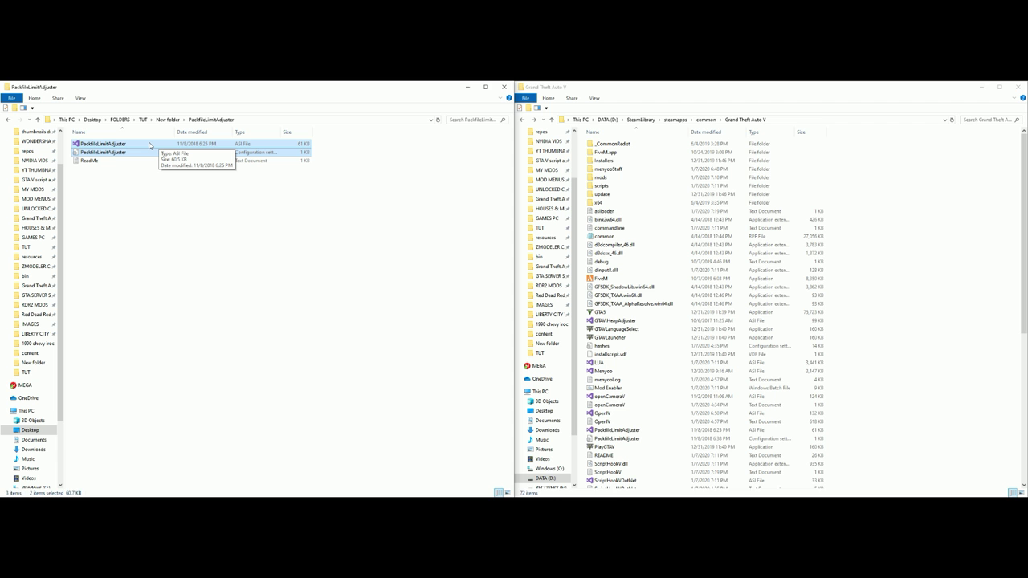
{"action": "left_click_drag", "start_coordinate": [405, 136], "coordinate": [896, 370]}
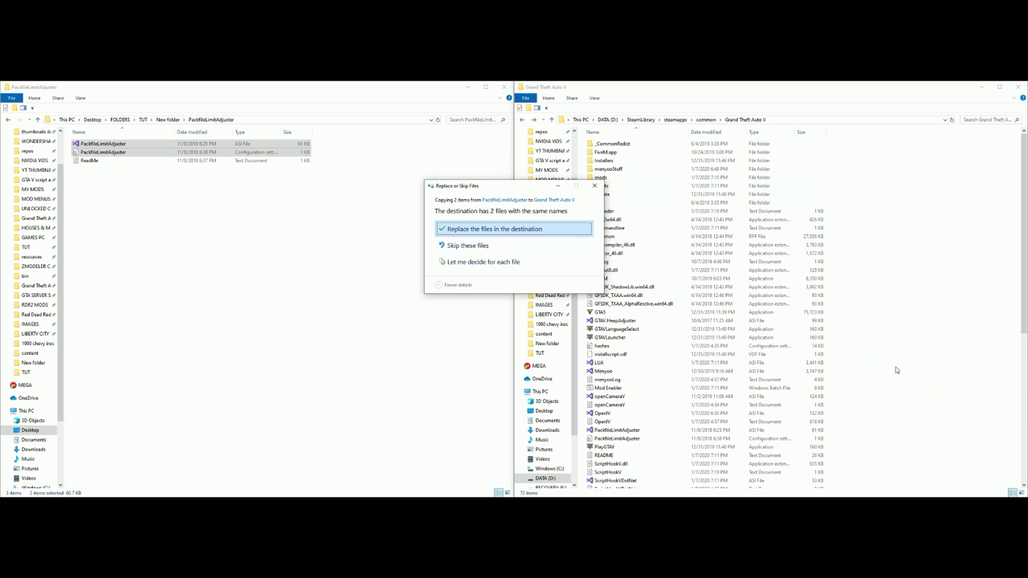
{"action": "left_click", "coordinate": [486, 231]}
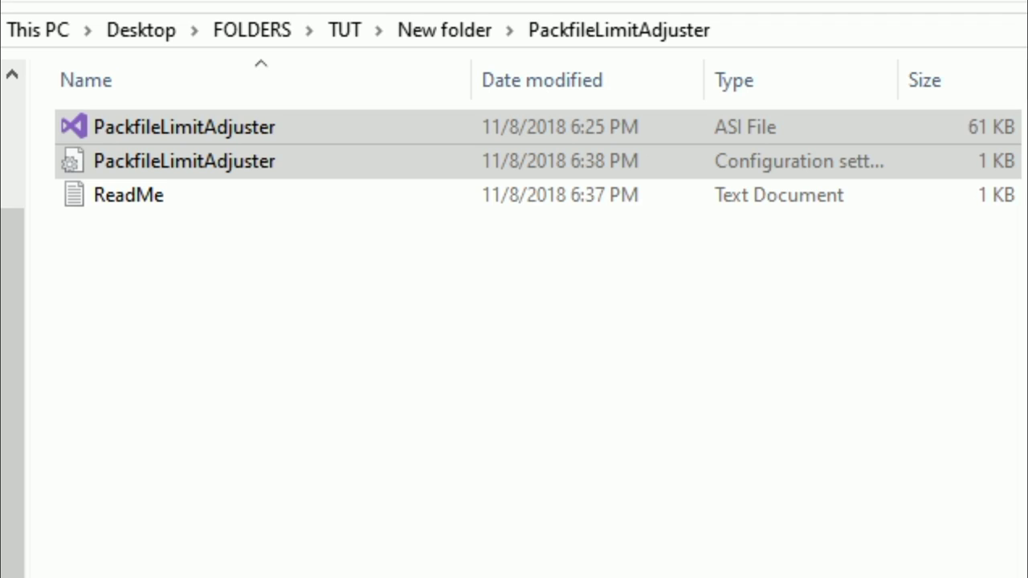
Step: Copy dinput8.dll and ScriptHookV.dll from the bin folder of ScriptHookV_1.0.1868.0 into the Grand Theft Auto V directory, replacing the existing files
{"action": "key", "text": "alt+Up"}
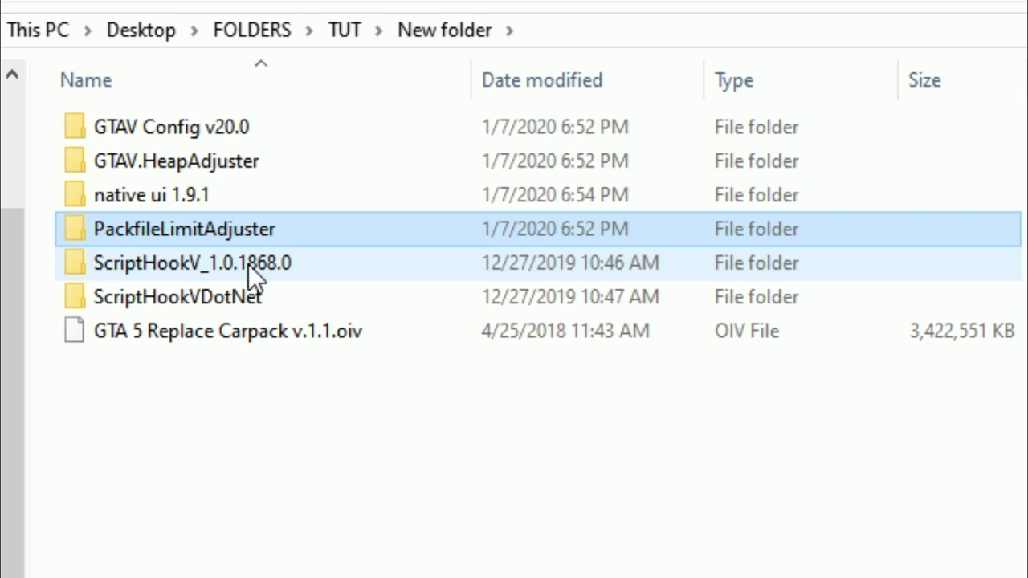
{"action": "left_click", "coordinate": [284, 266]}
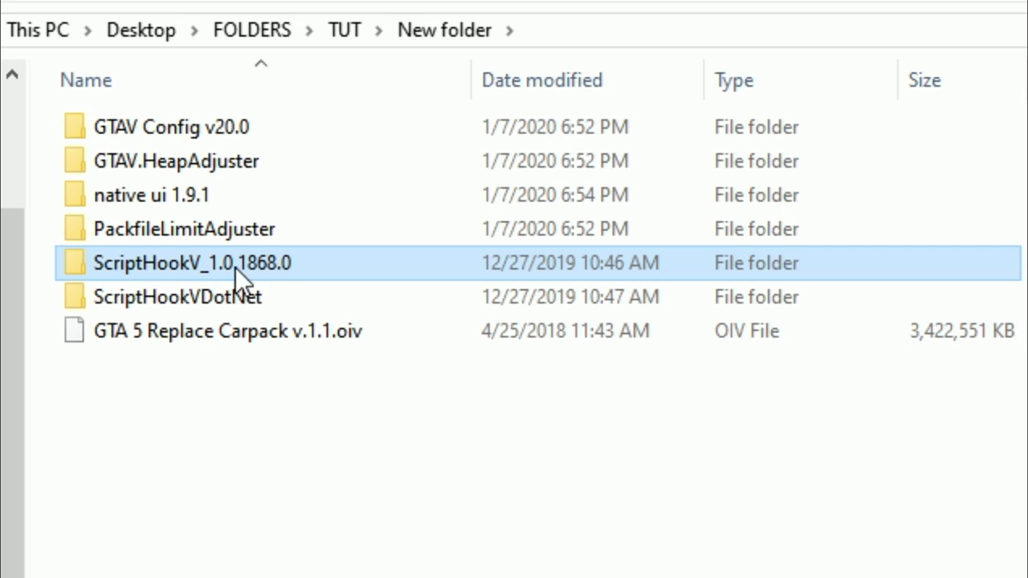
{"action": "double_click", "coordinate": [281, 261]}
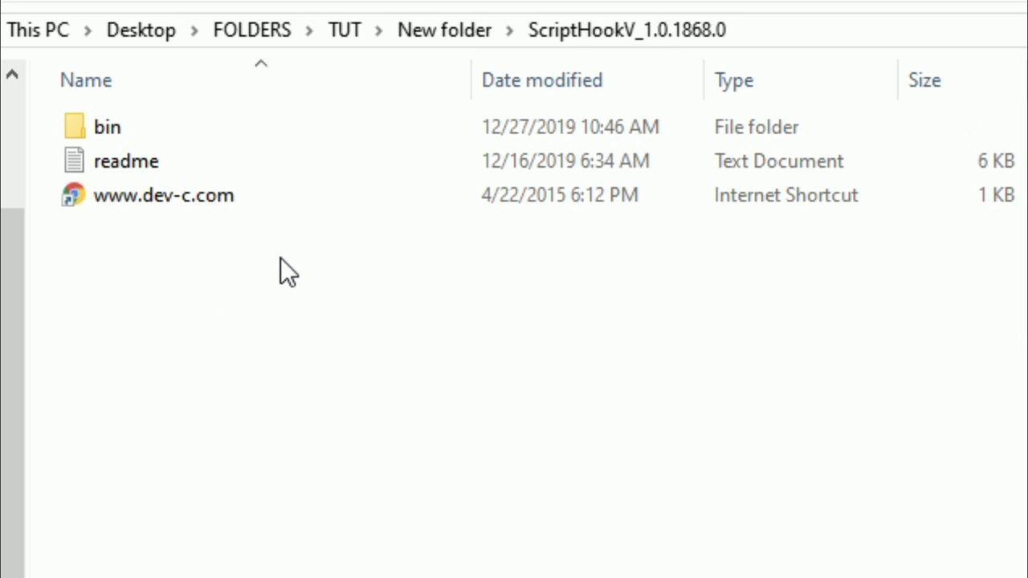
{"action": "left_click", "coordinate": [223, 131]}
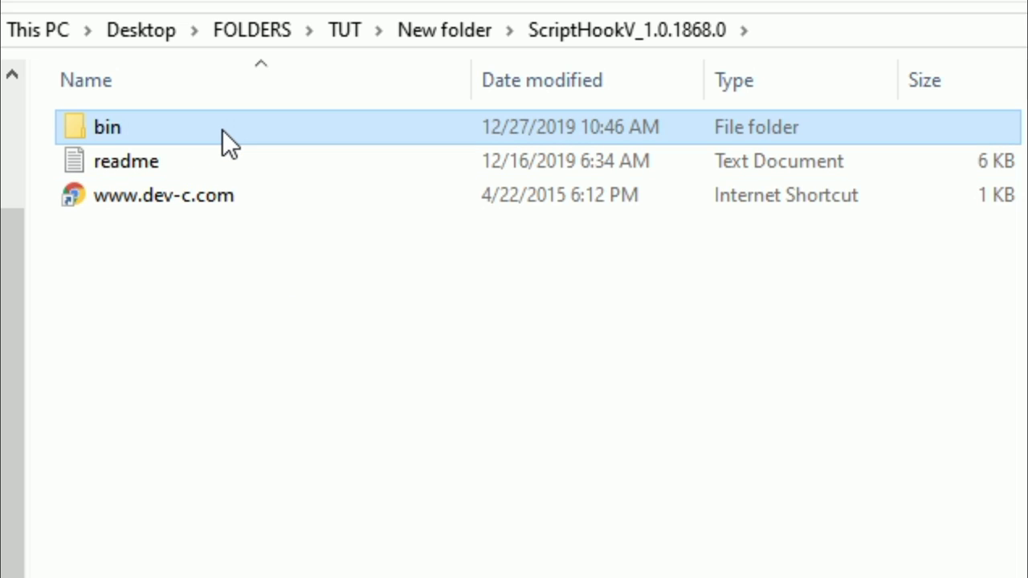
{"action": "double_click", "coordinate": [162, 125]}
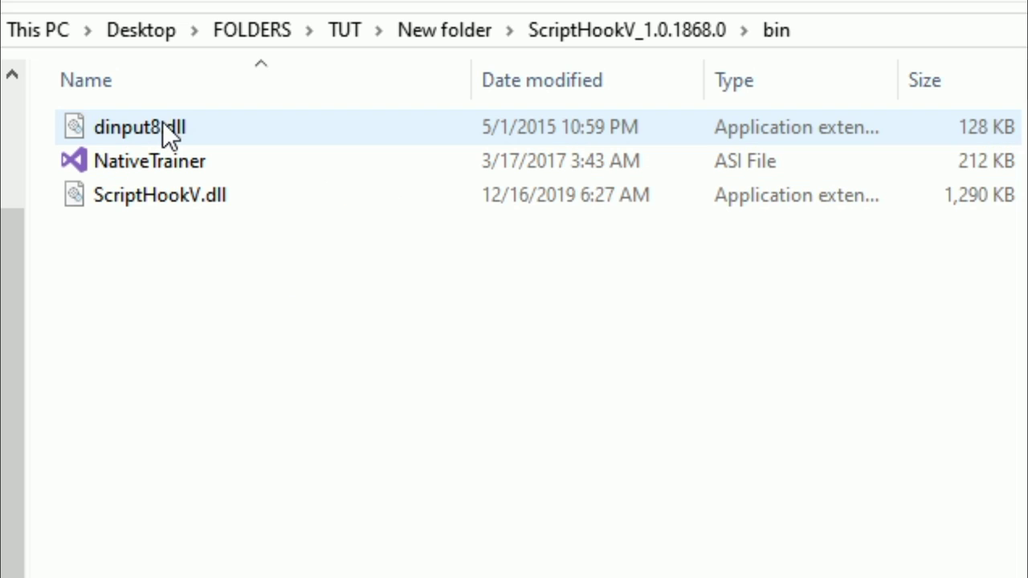
{"action": "left_click", "coordinate": [369, 122]}
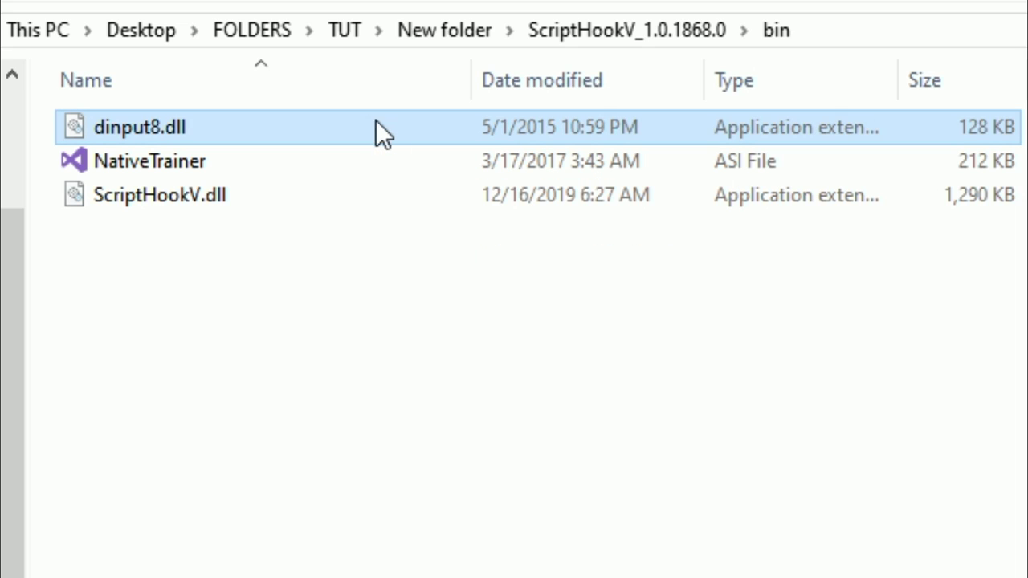
{"action": "left_click", "coordinate": [515, 202], "text": "ctrl"}
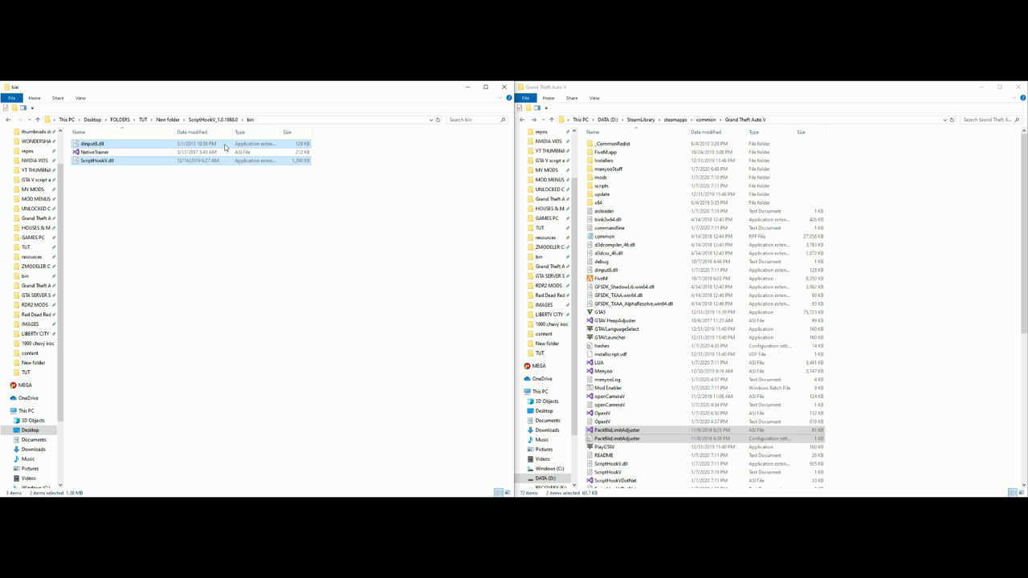
{"action": "left_click_drag", "start_coordinate": [673, 127], "coordinate": [936, 404]}
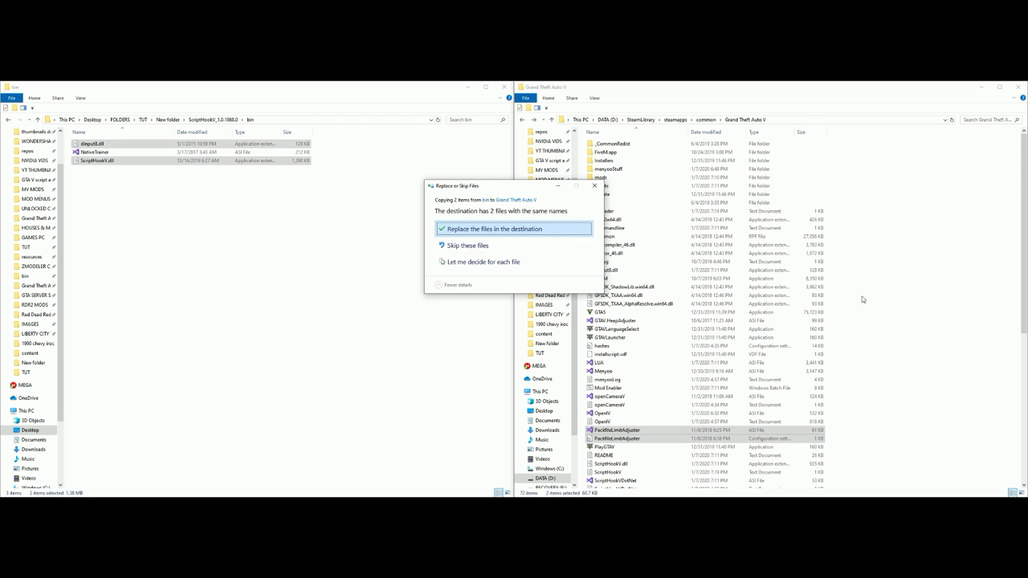
{"action": "left_click", "coordinate": [499, 229]}
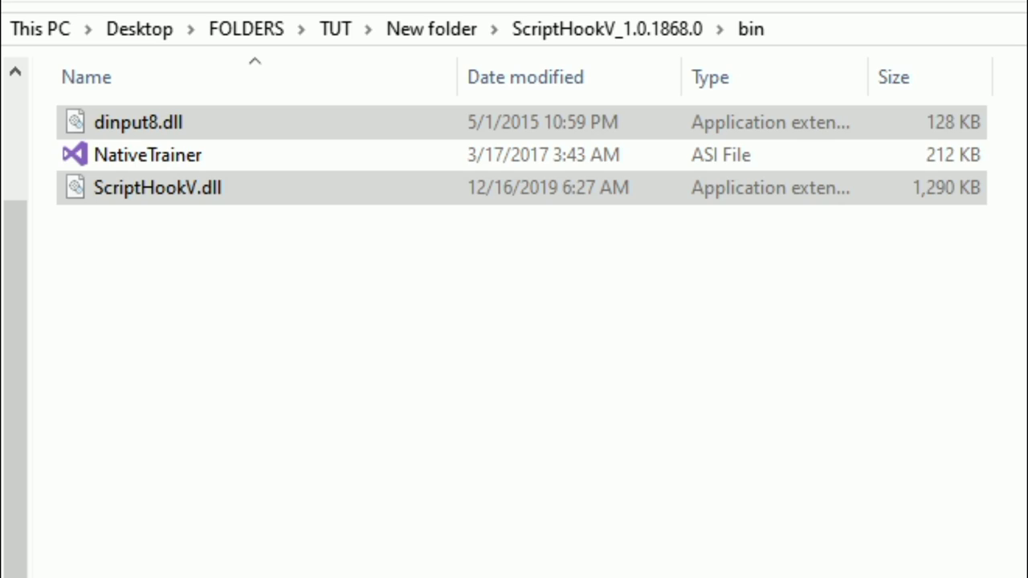
Step: Return to New folder and open the ScriptHookVDotNet folder
{"action": "key", "text": "alt+Up"}
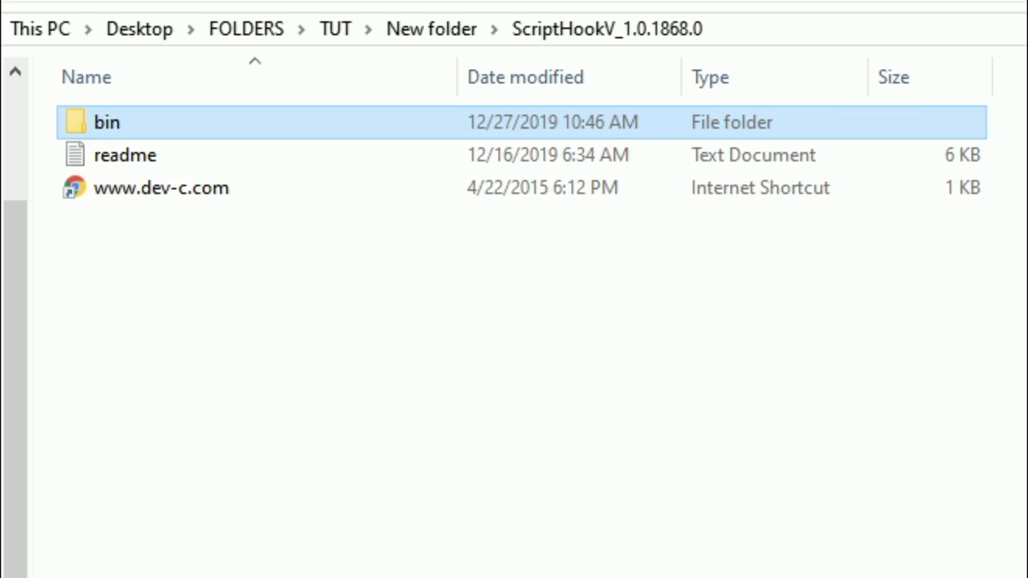
{"action": "key", "text": "alt+Up"}
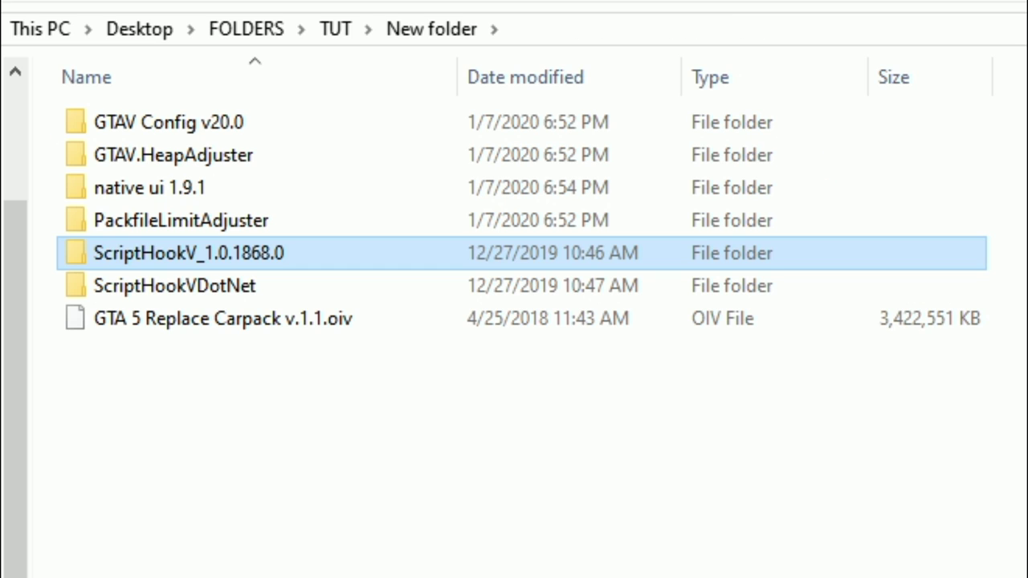
{"action": "left_click", "coordinate": [198, 287]}
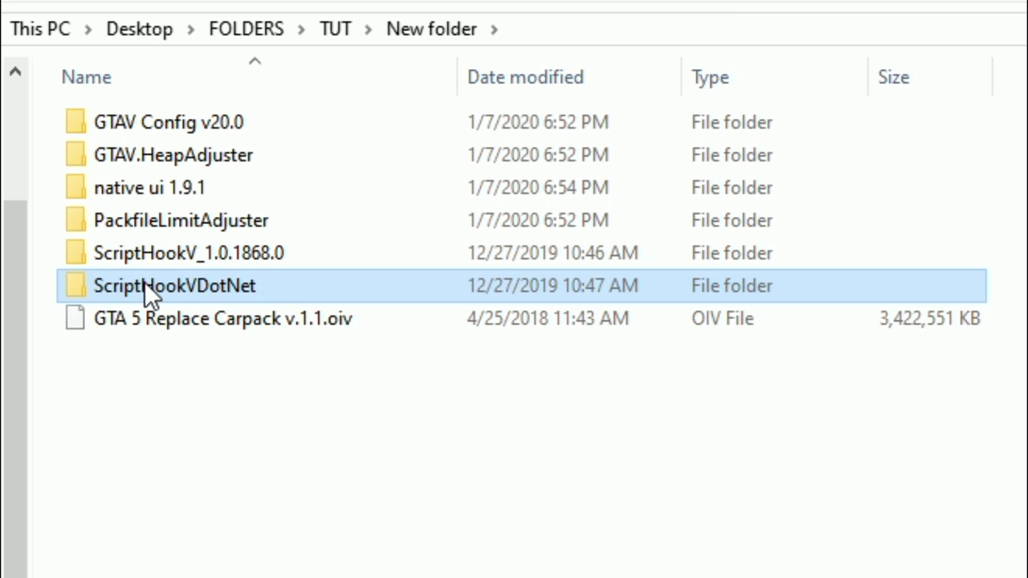
{"action": "double_click", "coordinate": [286, 285]}
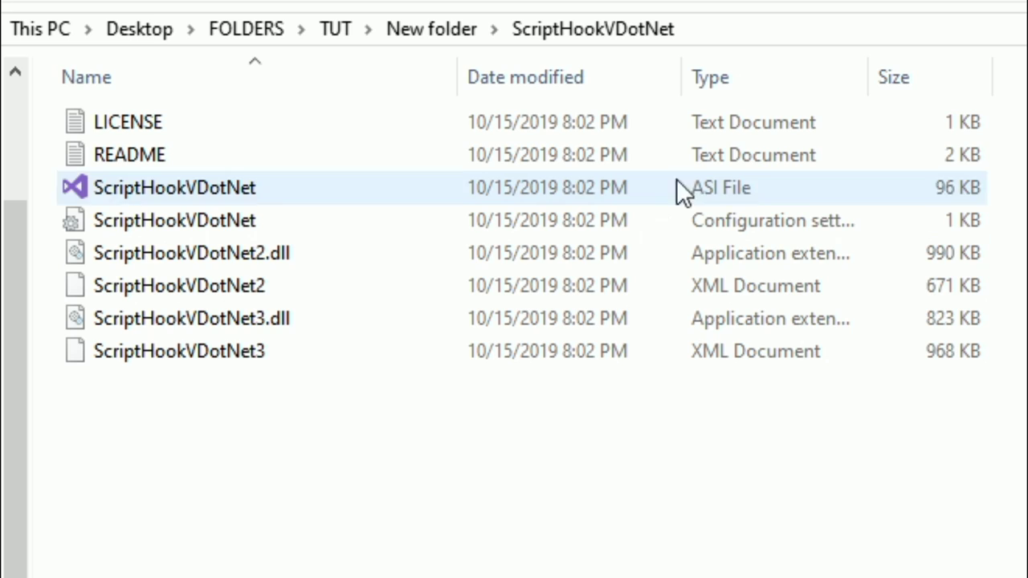
Step: Copy the ScriptHookVDotNet ASI file, ScriptHookVDotNet2.dll and ScriptHookVDotNet3.dll into the Grand Theft Auto V directory, replacing the existing files, and minimize the source folder window
{"action": "left_click", "coordinate": [674, 121]}
{"action": "left_click", "coordinate": [444, 193], "text": "ctrl"}
{"action": "left_click", "coordinate": [413, 261], "text": "ctrl"}
{"action": "left_click", "coordinate": [392, 310], "text": "ctrl"}
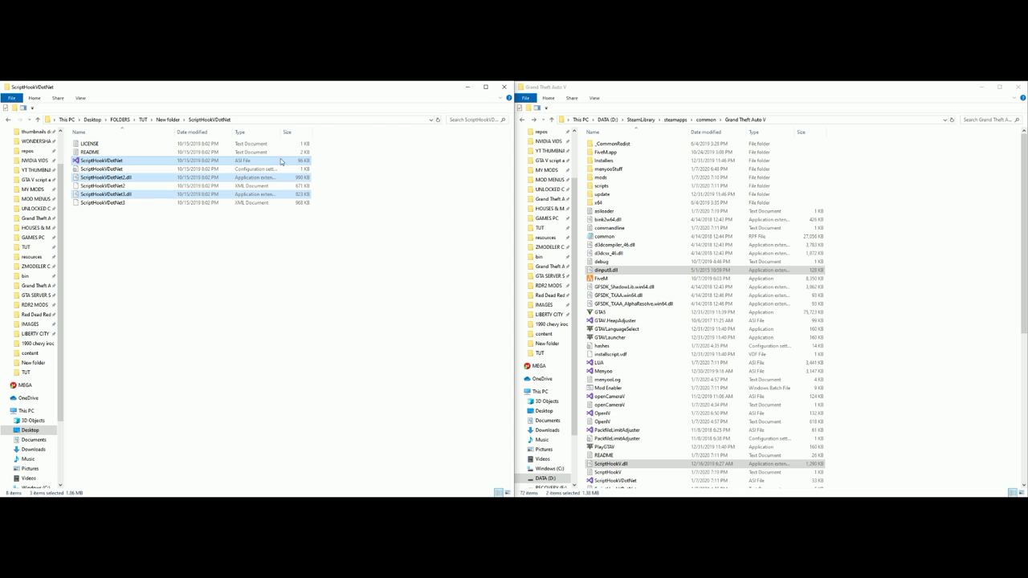
{"action": "left_click_drag", "start_coordinate": [876, 183], "coordinate": [918, 420]}
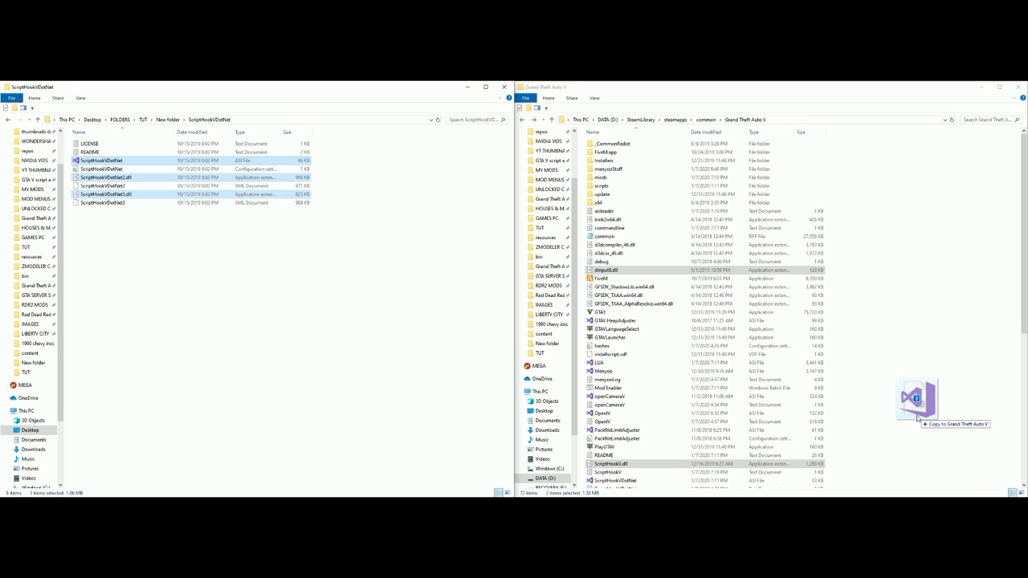
{"action": "left_click_drag", "start_coordinate": [918, 417], "coordinate": [916, 417]}
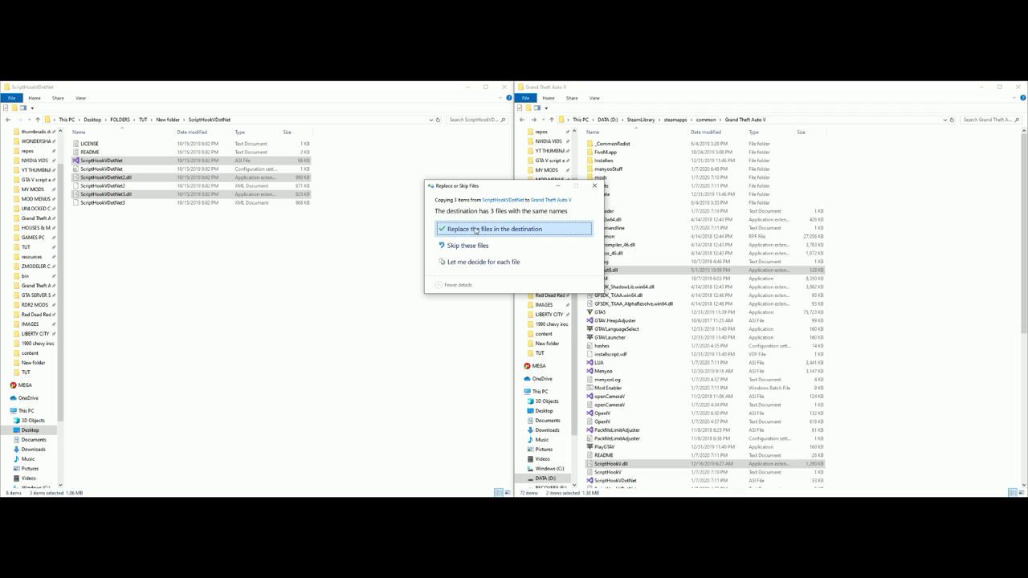
{"action": "left_click", "coordinate": [499, 229]}
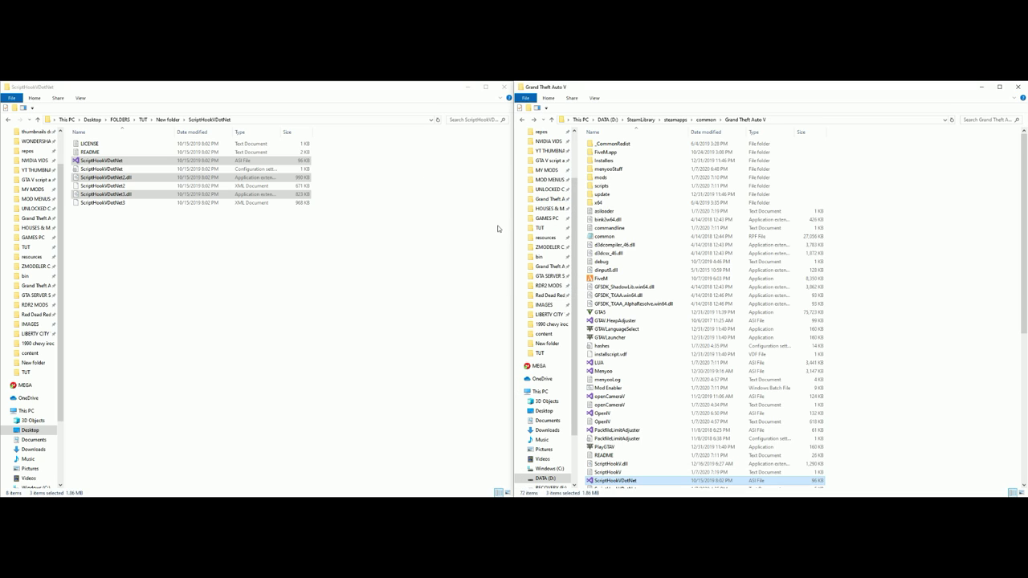
{"action": "left_click", "coordinate": [7, 121]}
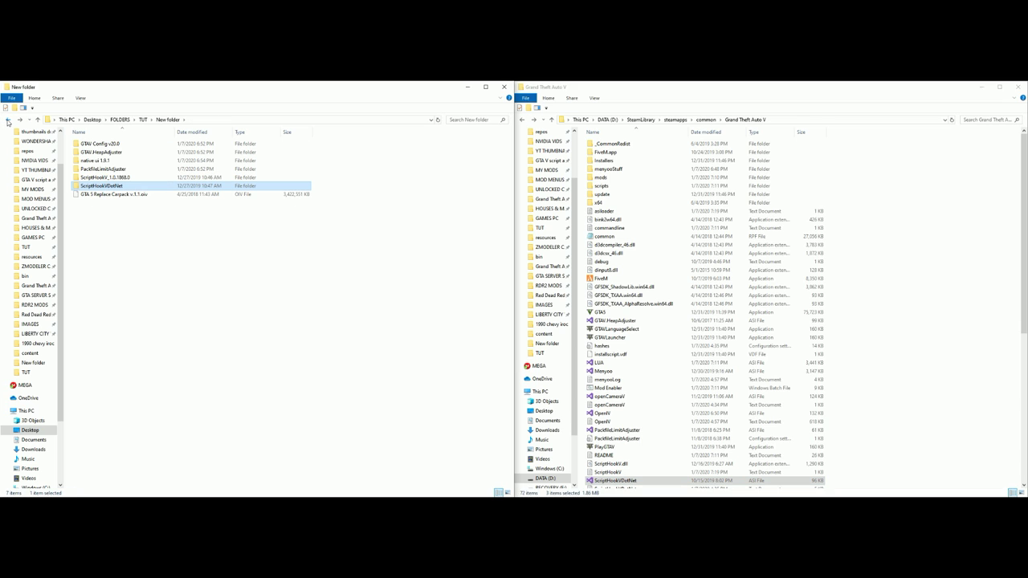
{"action": "left_click", "coordinate": [466, 87]}
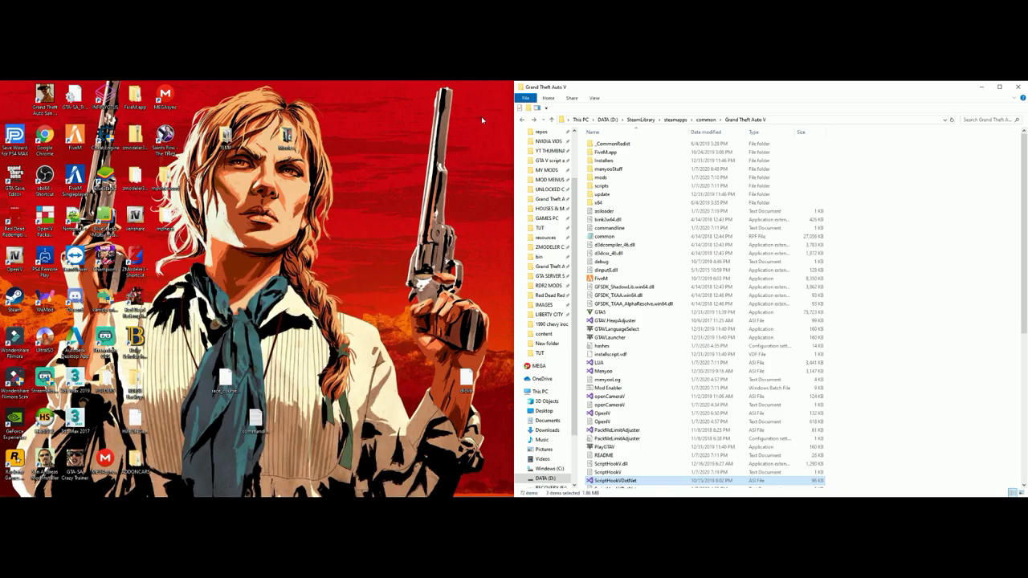